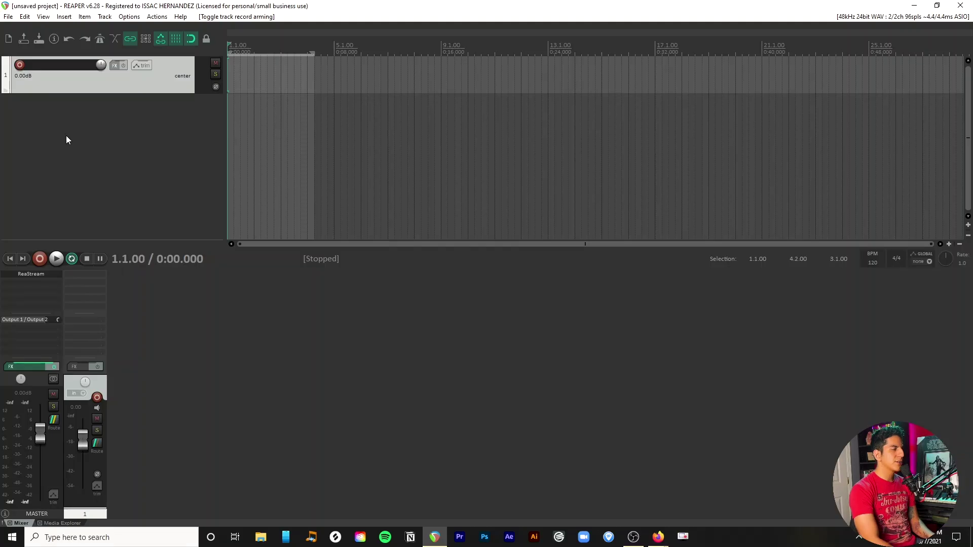
Step: Enlarge the track arrangement area and start File > Save project as
left_click_drag(245, 269, 254, 329)
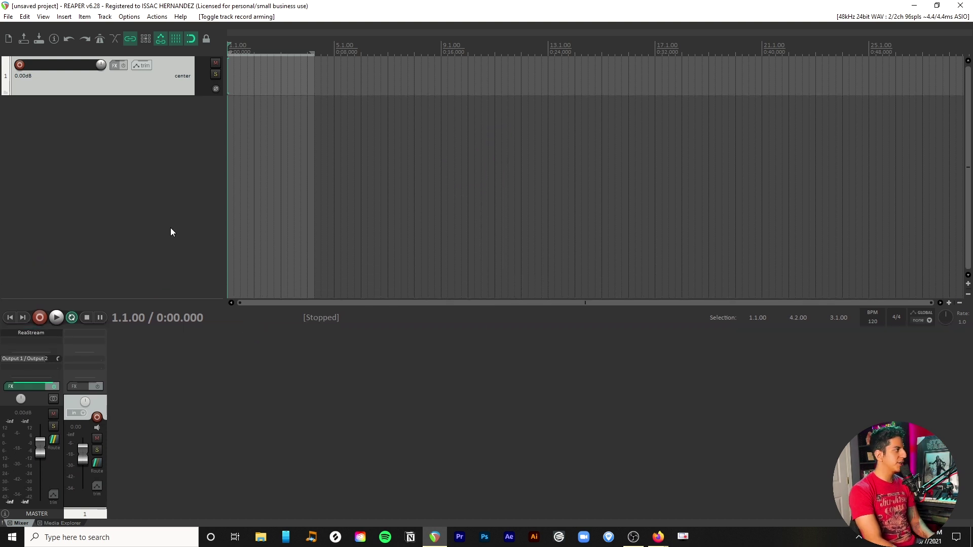
left_click(8, 17)
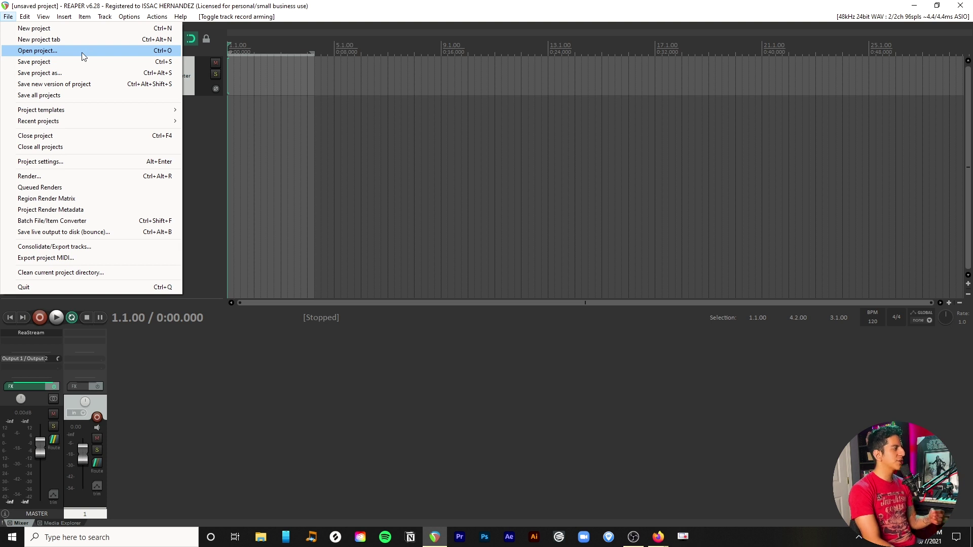
left_click(81, 68)
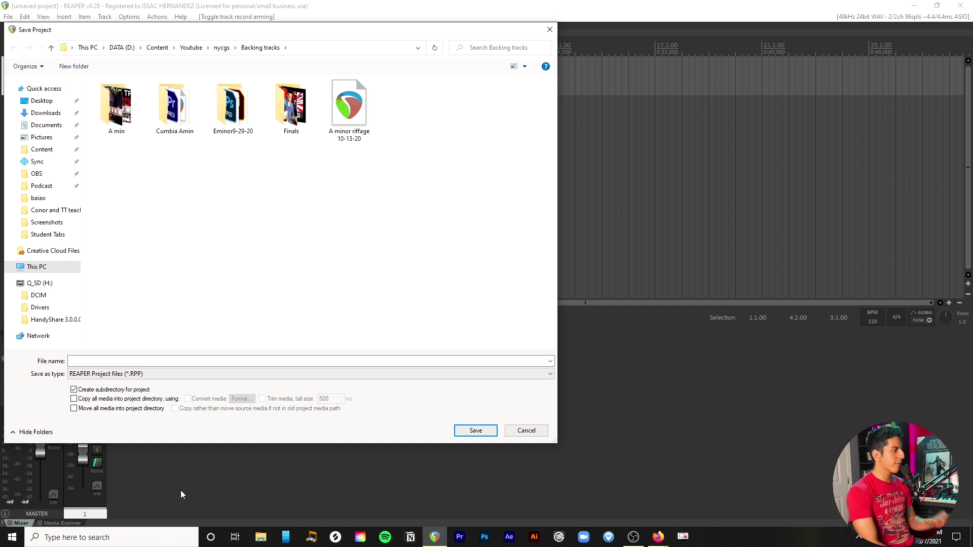
Step: Cancel saving, then browse the Open project dialog to Audio clips showing All files (*.*)
left_click(525, 430)
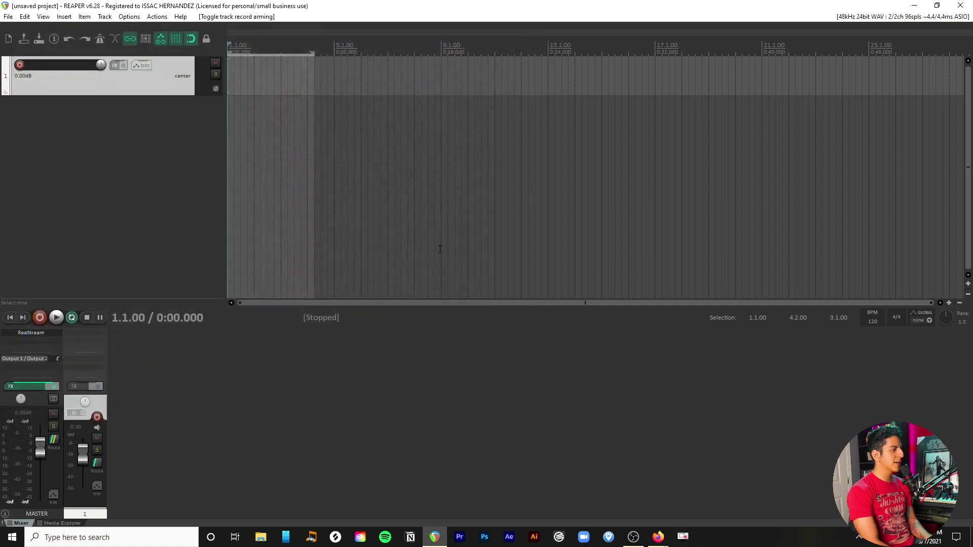
key("ctrl+o")
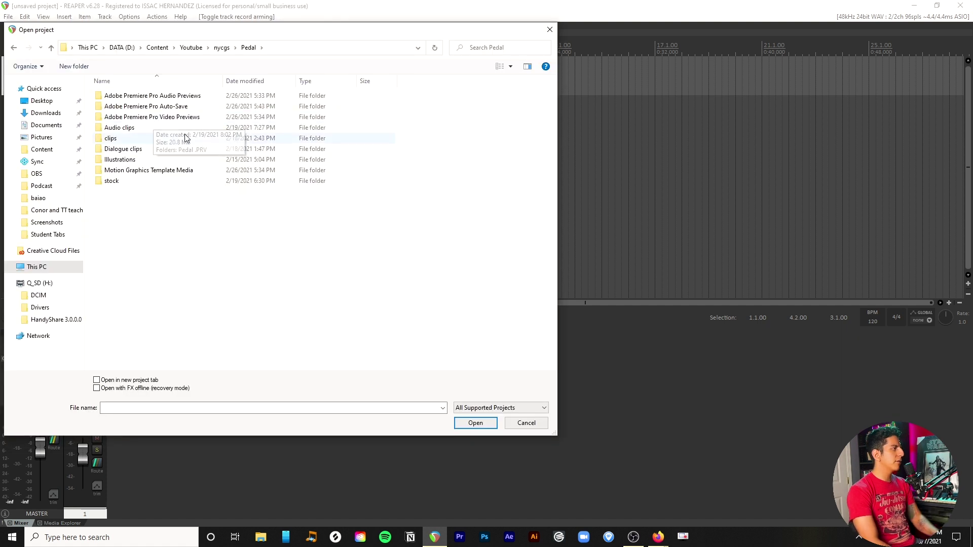
left_click_drag(335, 36, 341, 32)
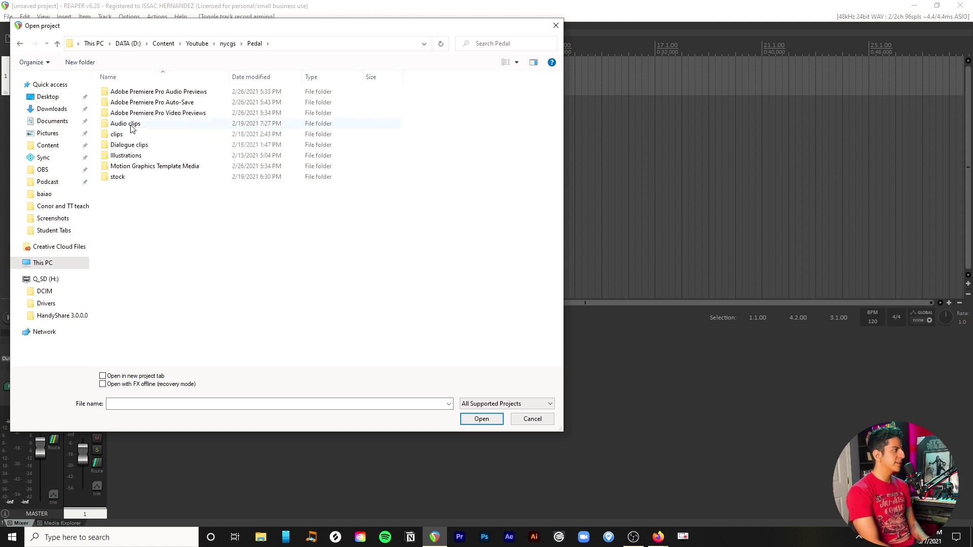
left_click(136, 125)
double_click(137, 125)
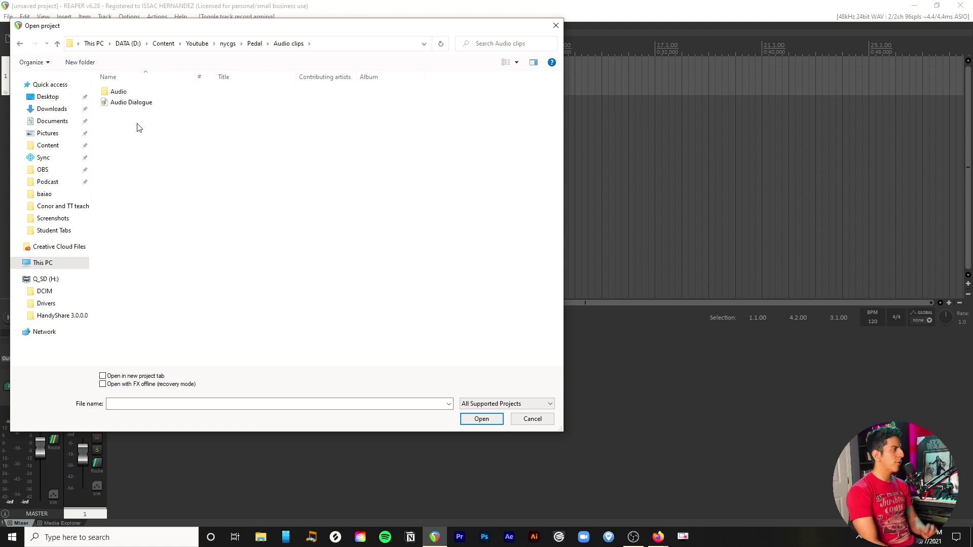
left_click(521, 403)
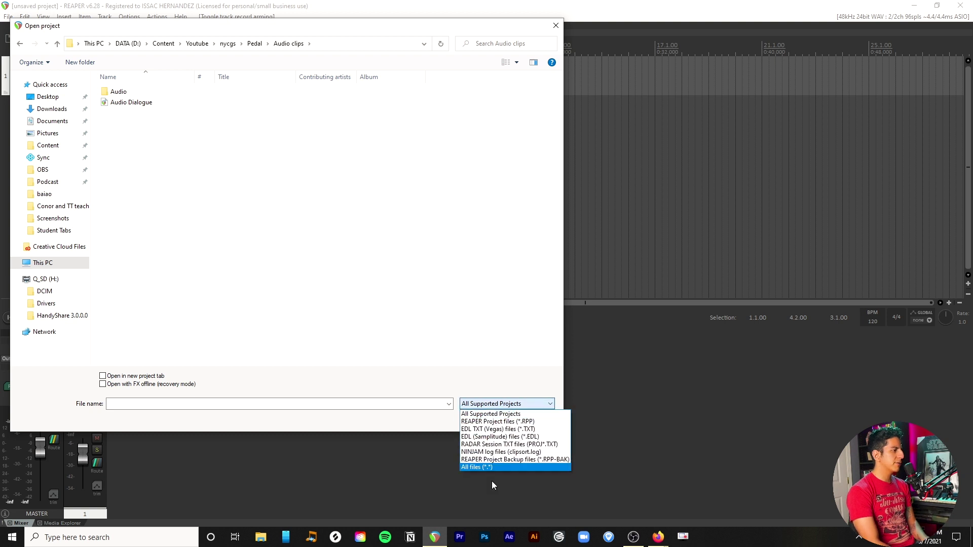
left_click(490, 467)
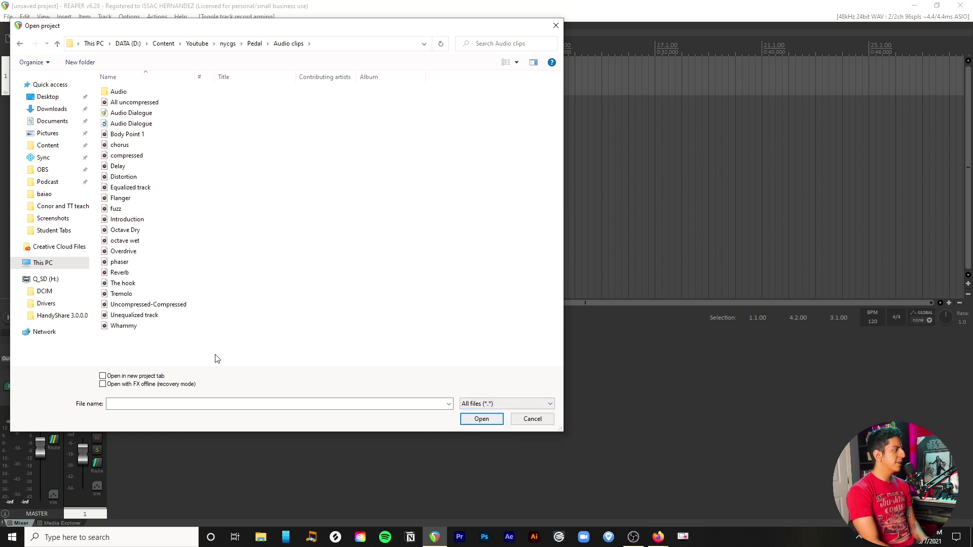
left_click_drag(218, 356, 127, 342)
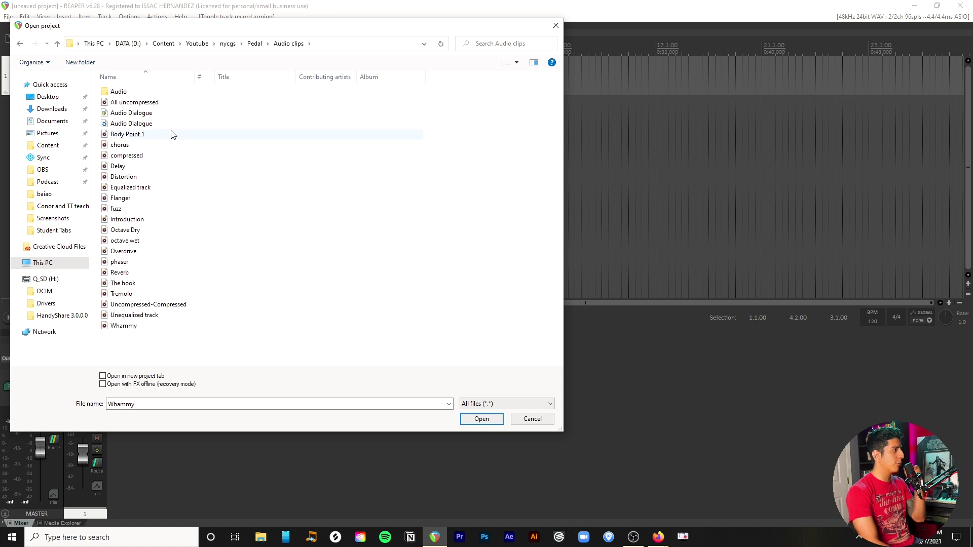
Step: Pick 01-210212_1636.wav in the Audio folder, then return to Audio clips
left_click(121, 95)
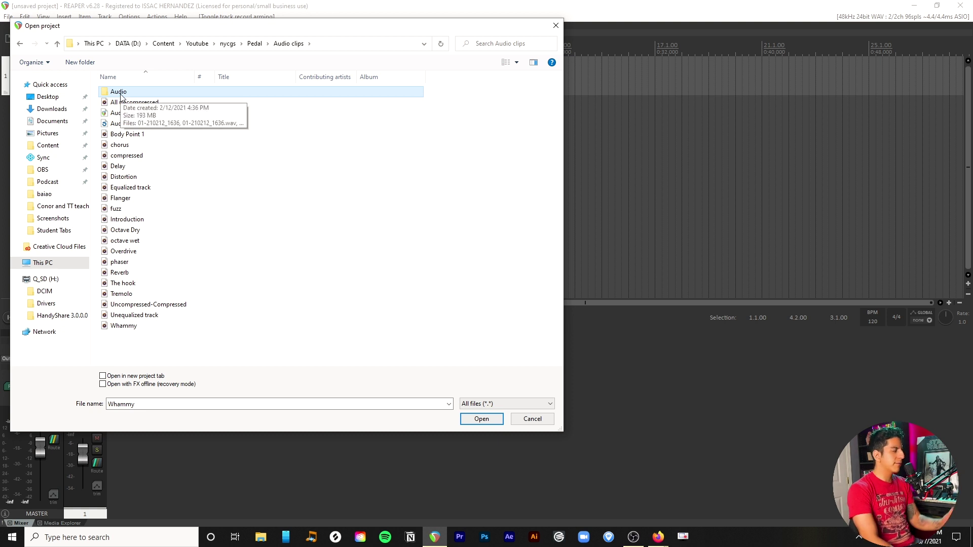
double_click(121, 96)
scroll(558, 219, "down", 5)
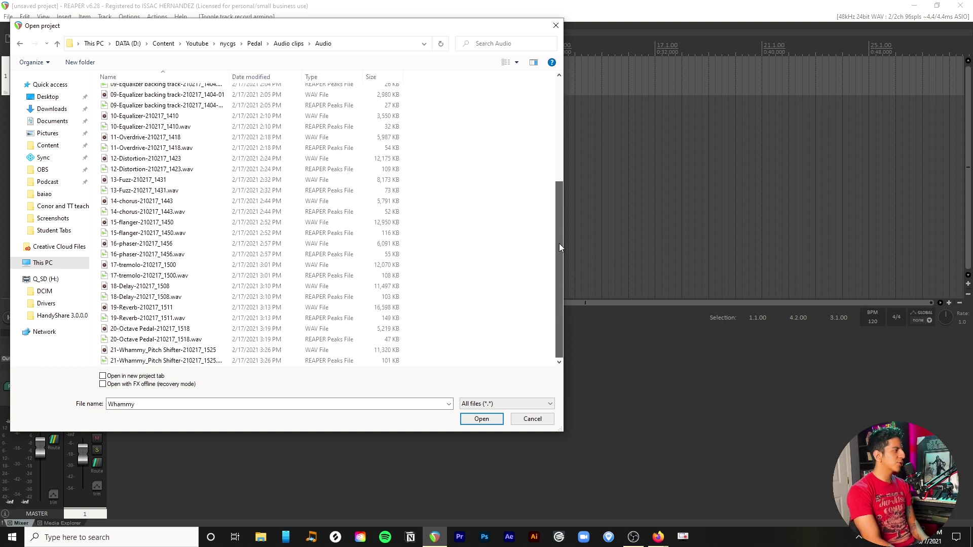
left_click_drag(557, 206, 503, 87)
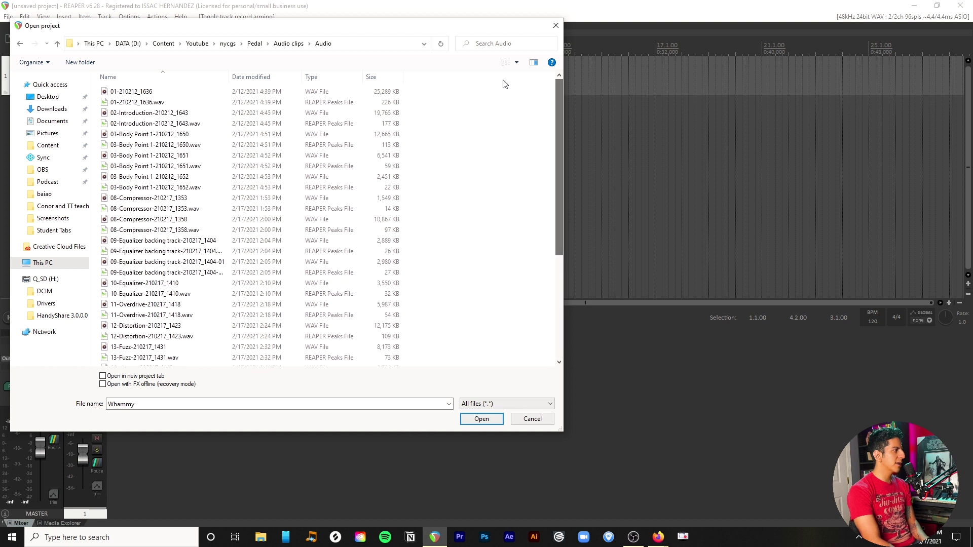
left_click(309, 91)
left_click(319, 115)
left_click(321, 104)
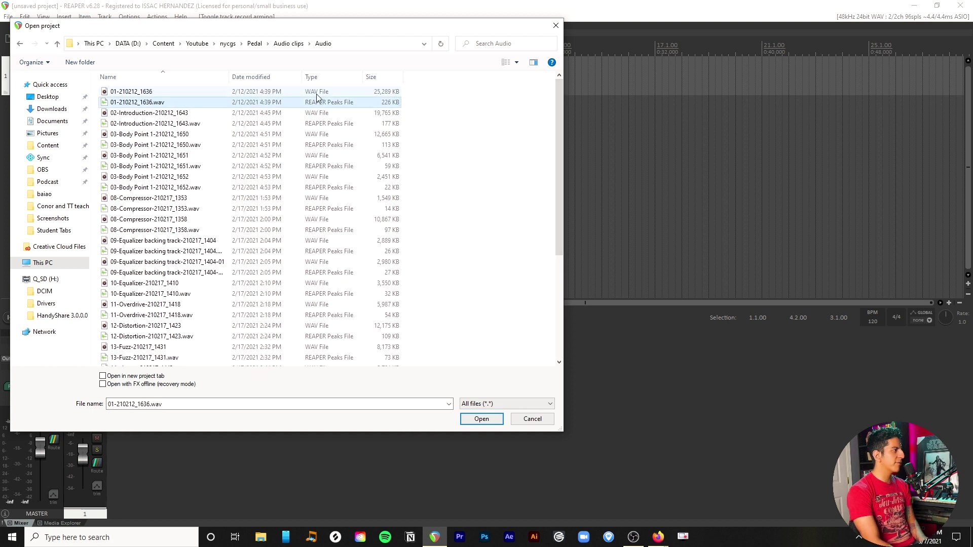
left_click(317, 93)
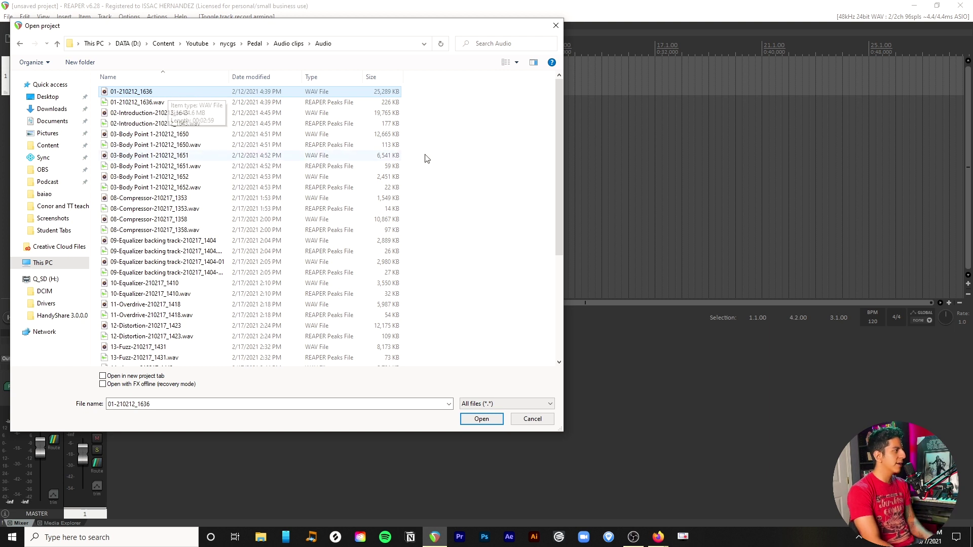
left_click_drag(560, 148, 560, 96)
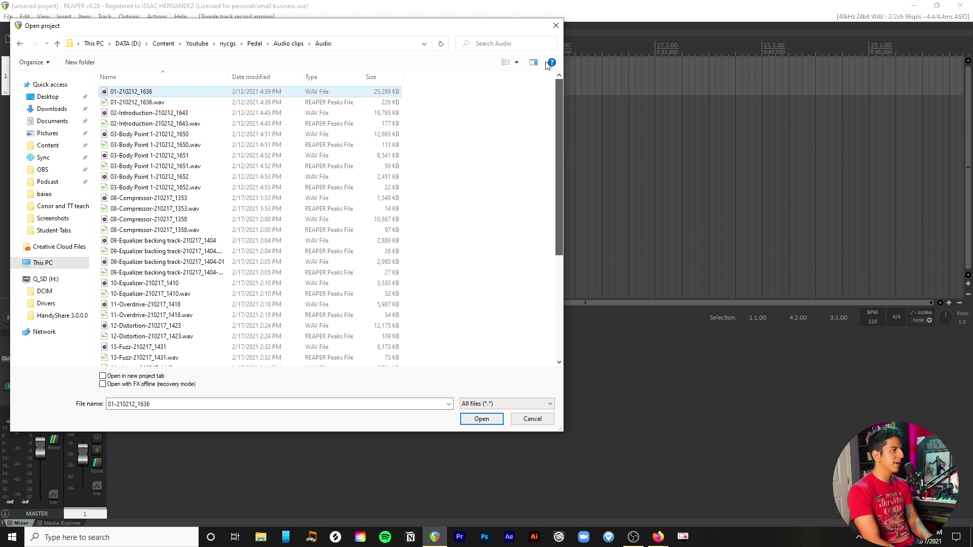
left_click(288, 43)
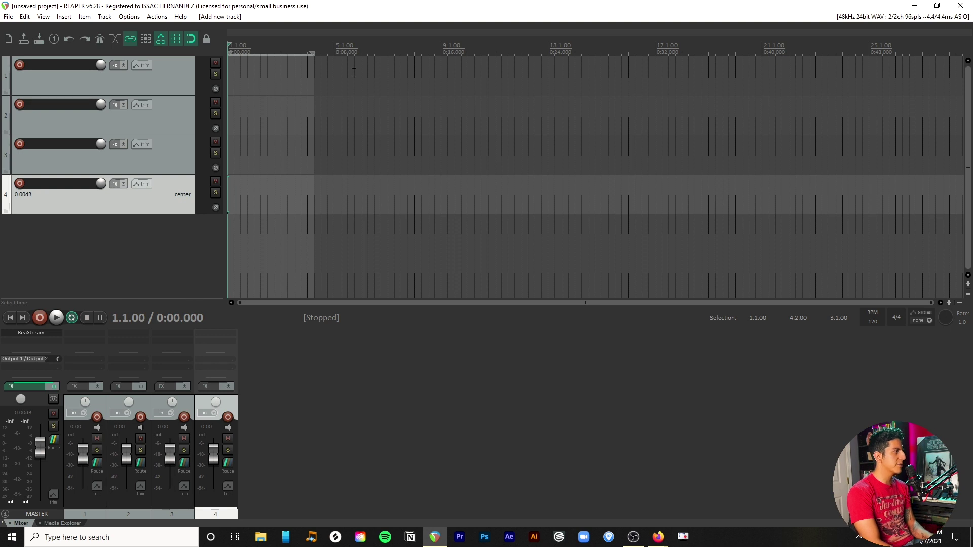
Step: Clear the time selection and select tracks 1 through 4
left_click_drag(314, 52, 229, 53)
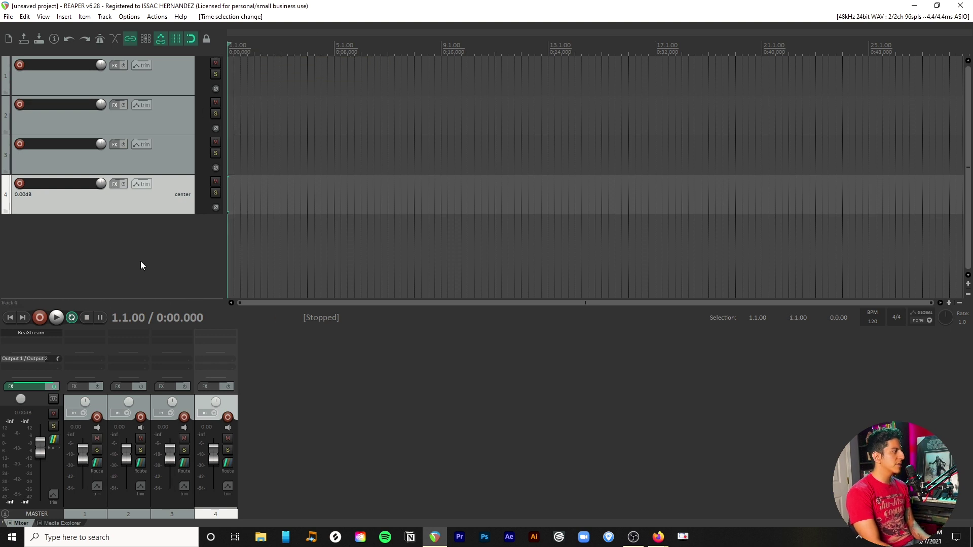
right_click(187, 158)
left_click(160, 221)
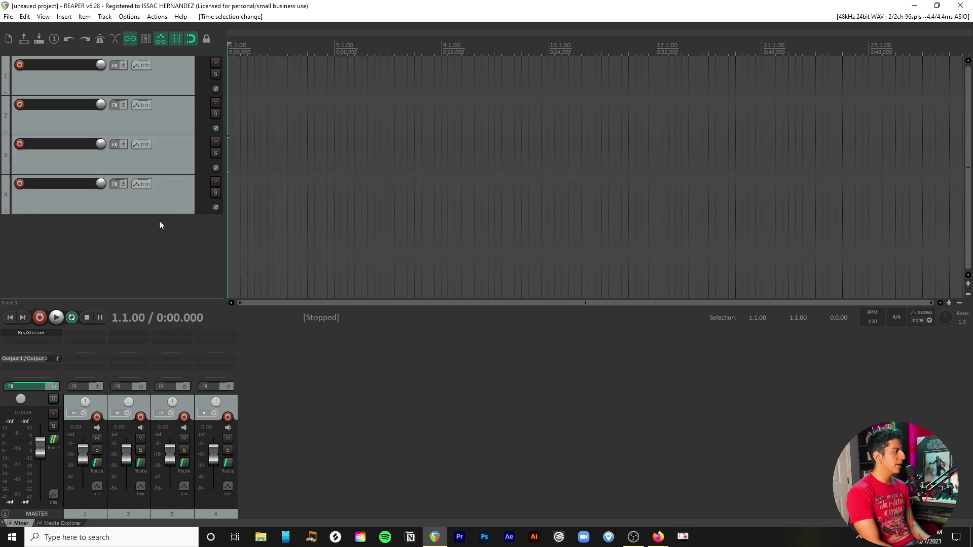
left_click(174, 79)
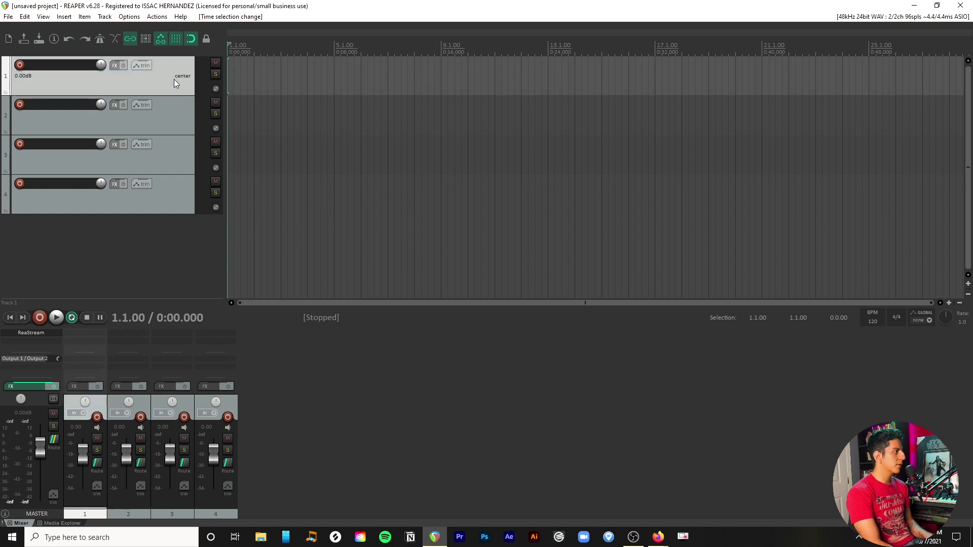
left_click(173, 187, "shift")
Step: Set the four selected tracks to random colours
right_click(177, 183)
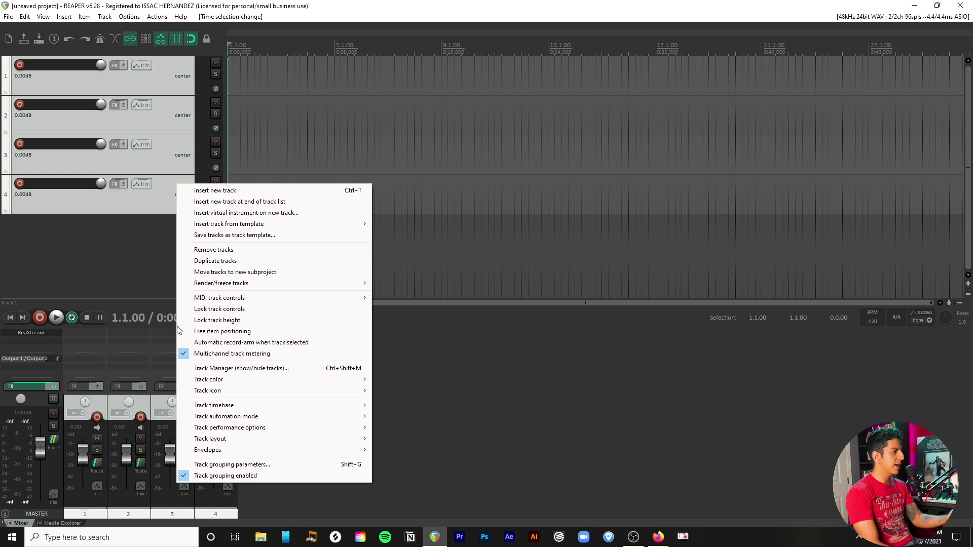
mouse_move(264, 377)
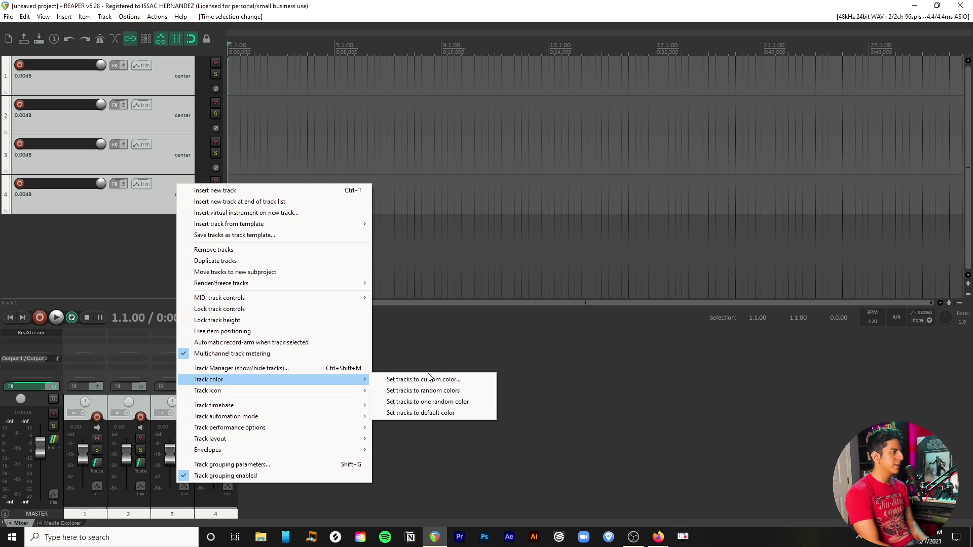
left_click(468, 390)
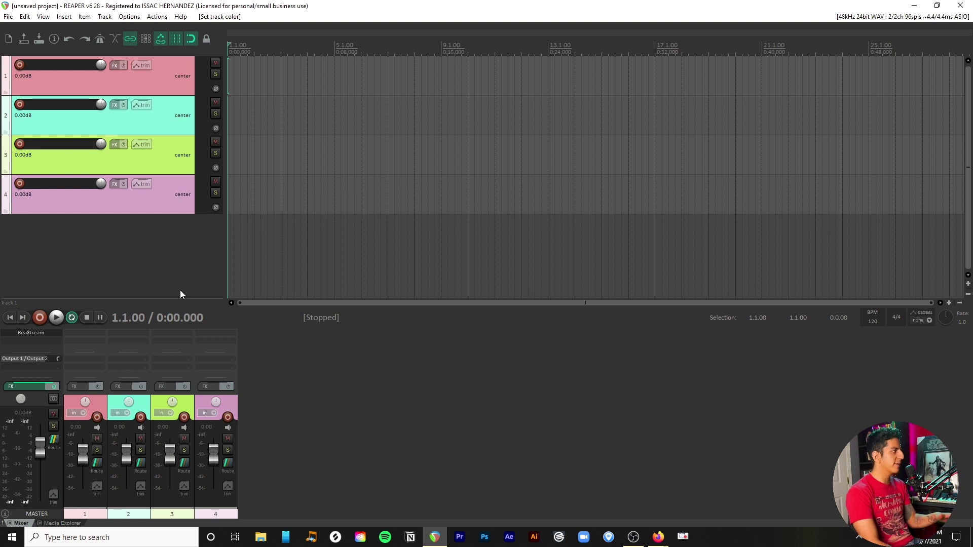
Step: Name the tracks Guitar, Vocals, Drums and Bass
left_click(174, 80)
double_click(75, 64)
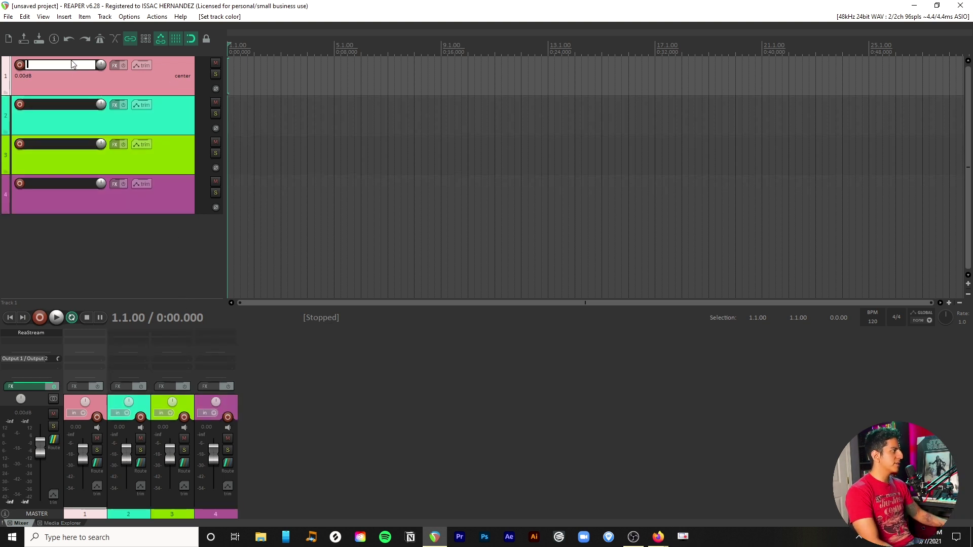
type("Guitar")
key("Tab")
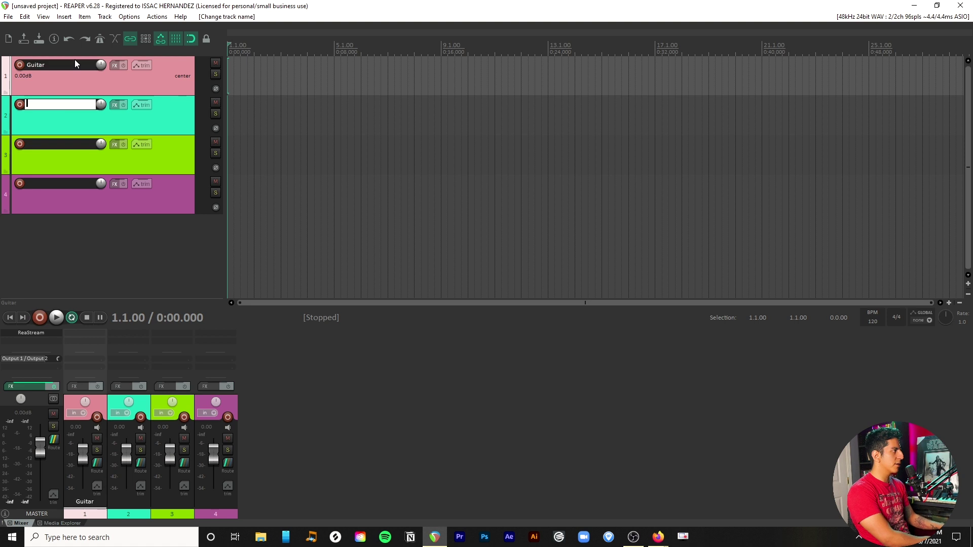
type("Vocal")
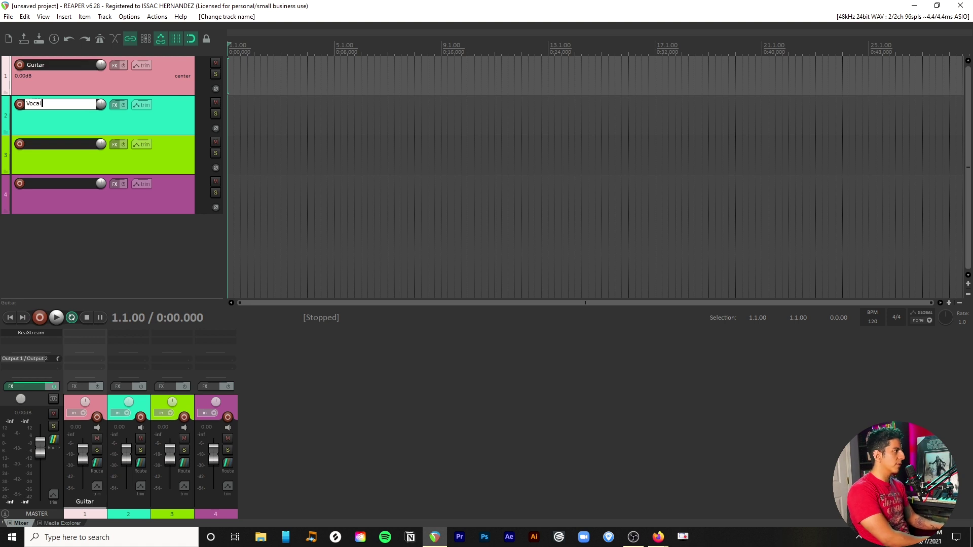
type("s")
key("Tab")
type("Drum")
key("BackSpace")
key("BackSpace")
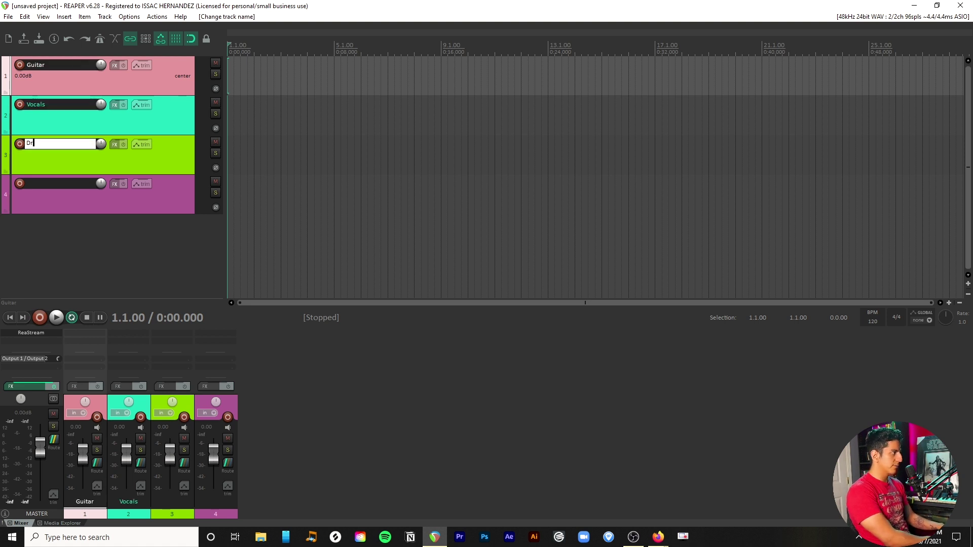
type("ums")
key("Tab")
type("B")
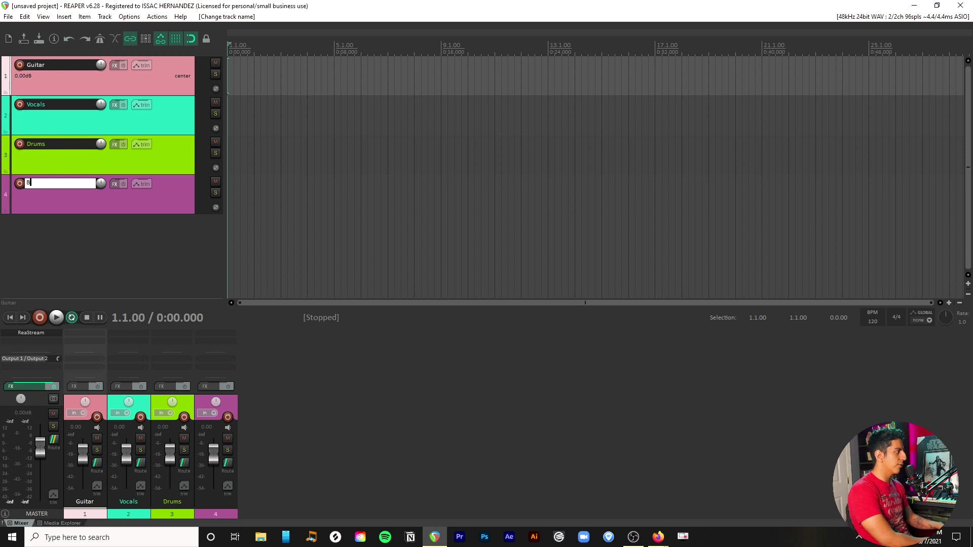
left_click(150, 226)
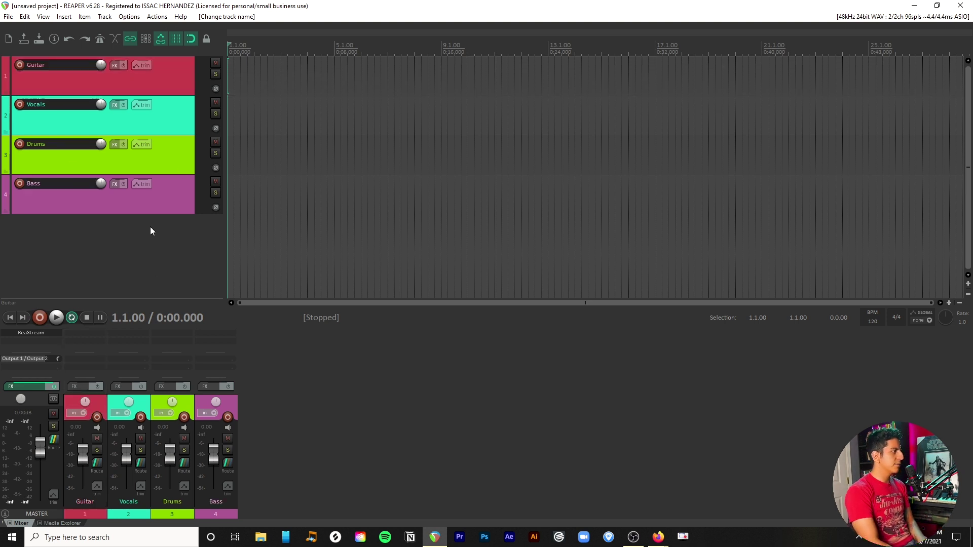
Step: Give the Guitar track the amp image as its track icon, then move on to Vocals
left_click(175, 72)
right_click(174, 72)
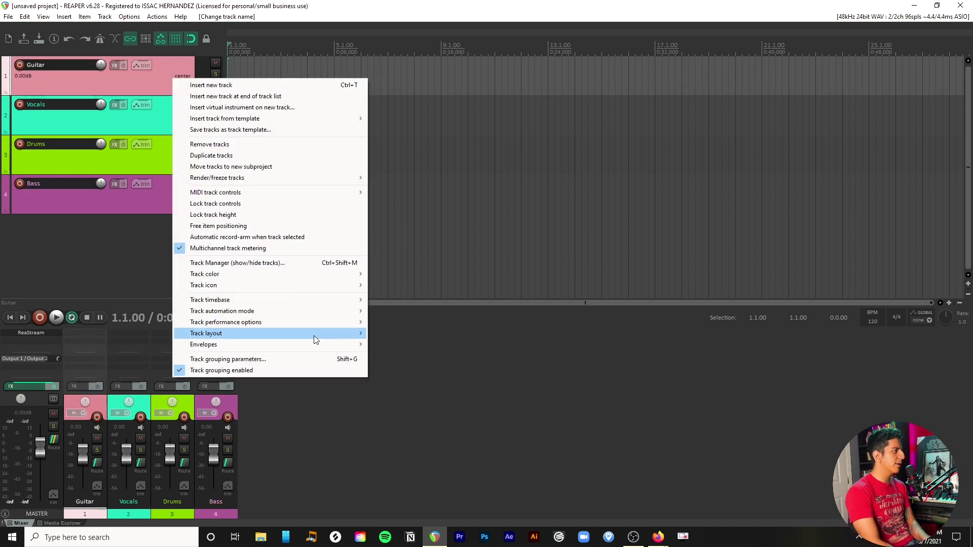
mouse_move(317, 284)
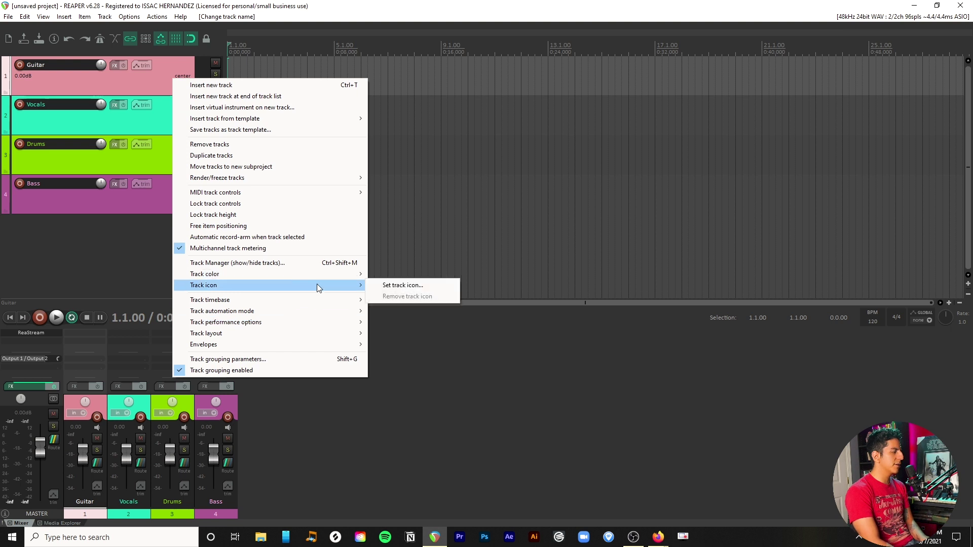
left_click(409, 291)
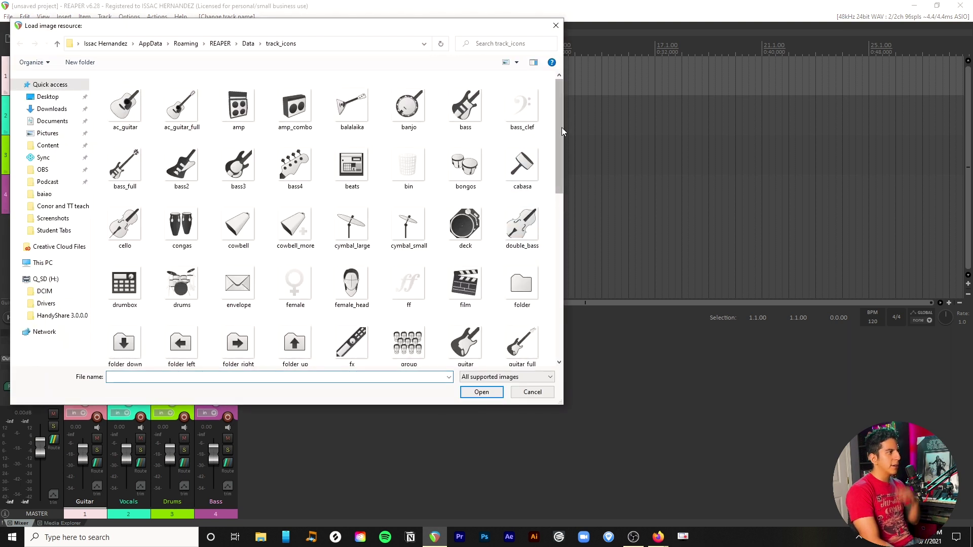
left_click(236, 107)
double_click(236, 107)
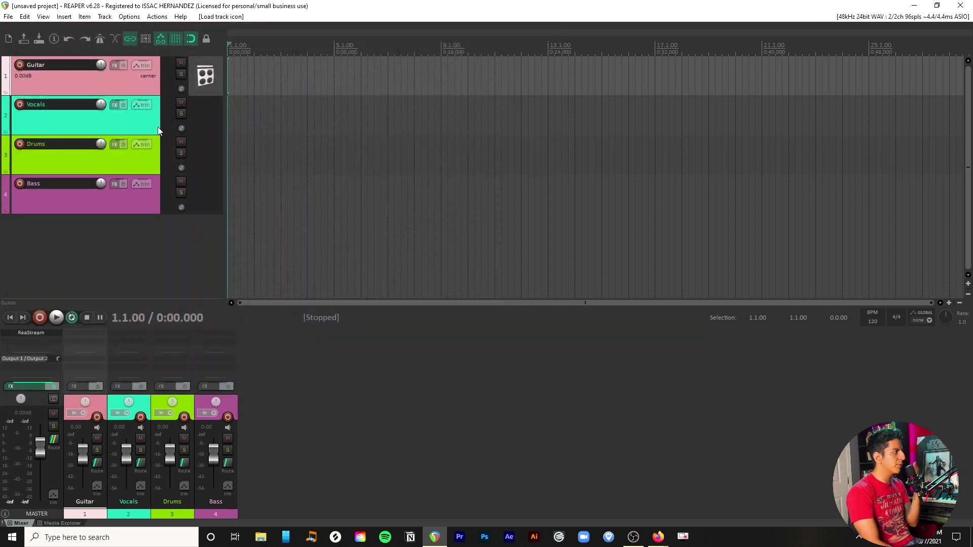
left_click(134, 124)
right_click(134, 123)
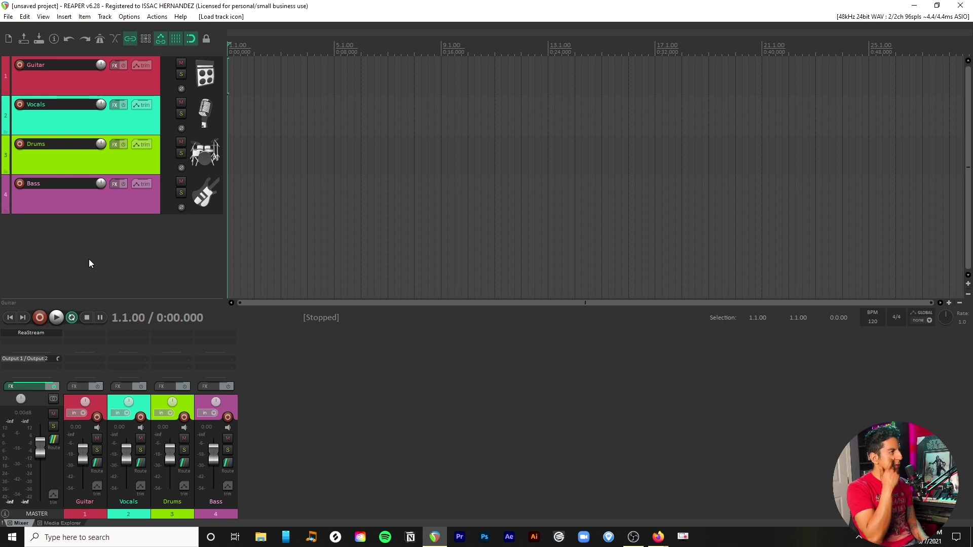
left_click(146, 85)
Step: Save the Guitar track as a track template named Sample 2
right_click(145, 82)
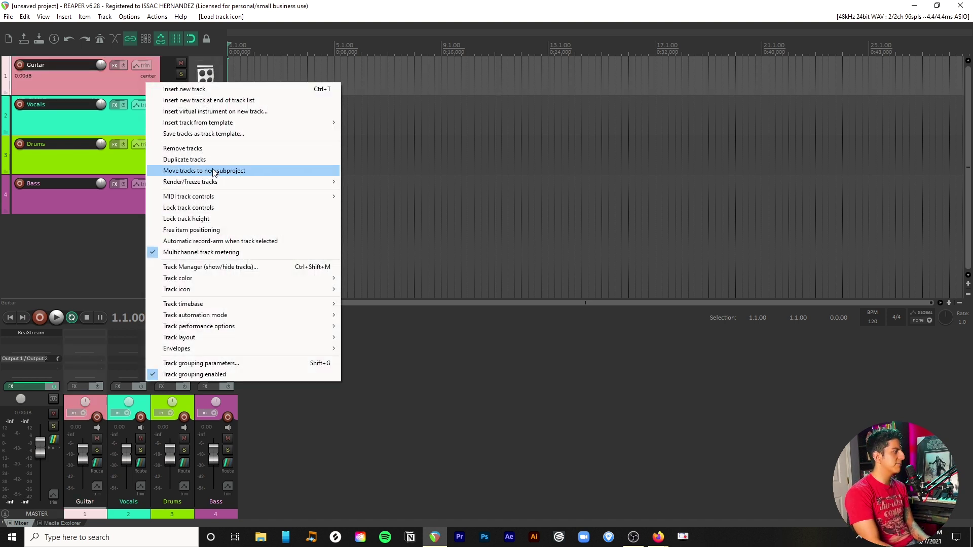
left_click(244, 134)
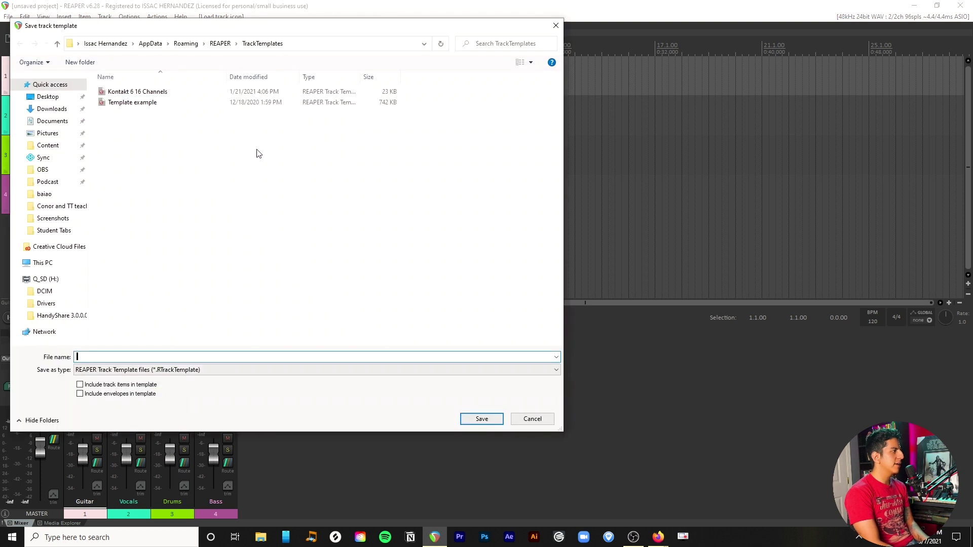
left_click_drag(323, 30, 540, 49)
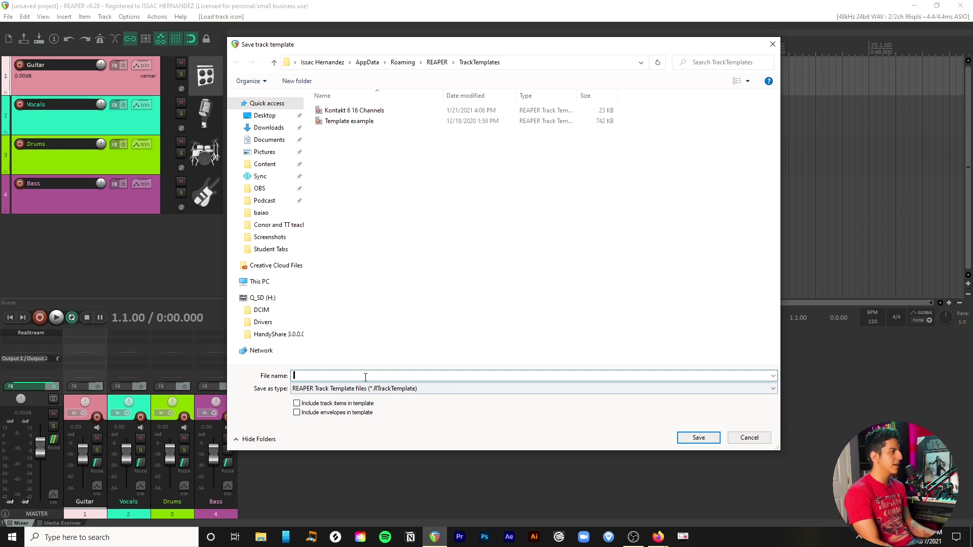
type("ample 2")
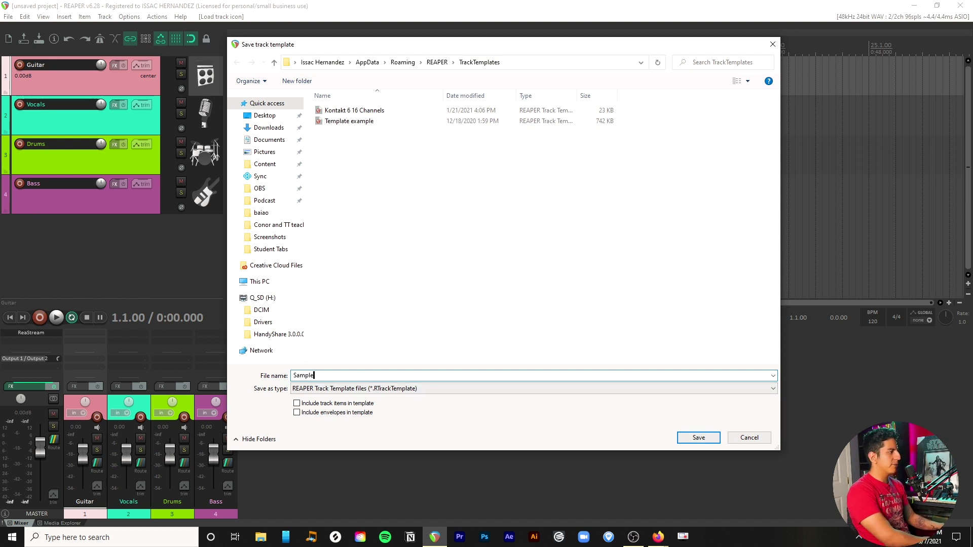
left_click(698, 437)
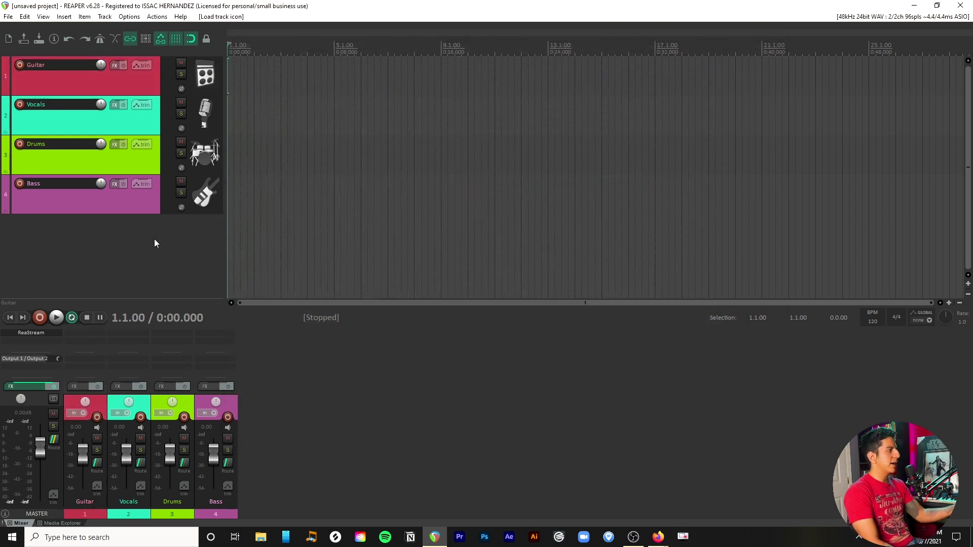
Step: Insert tracks from the Sample 2 template and add a new empty track
right_click(152, 247)
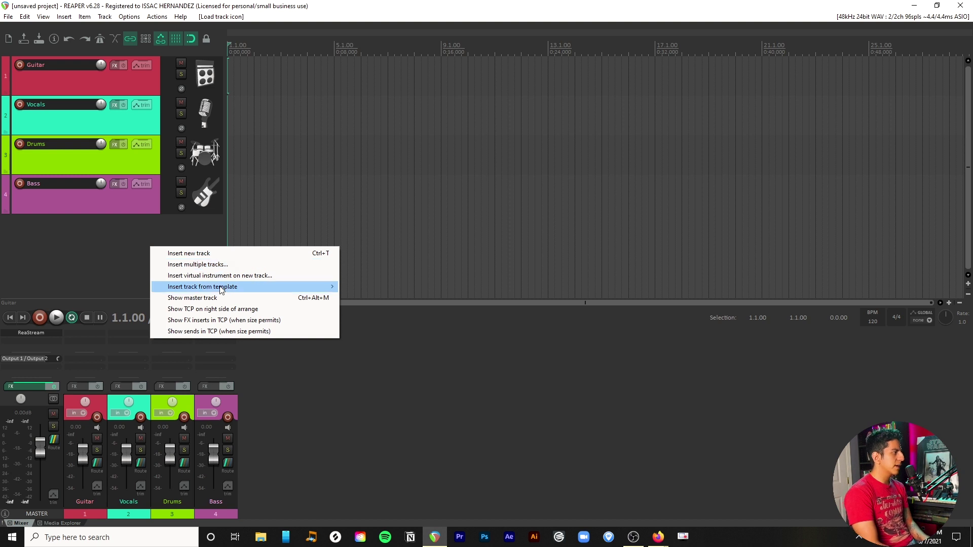
mouse_move(239, 287)
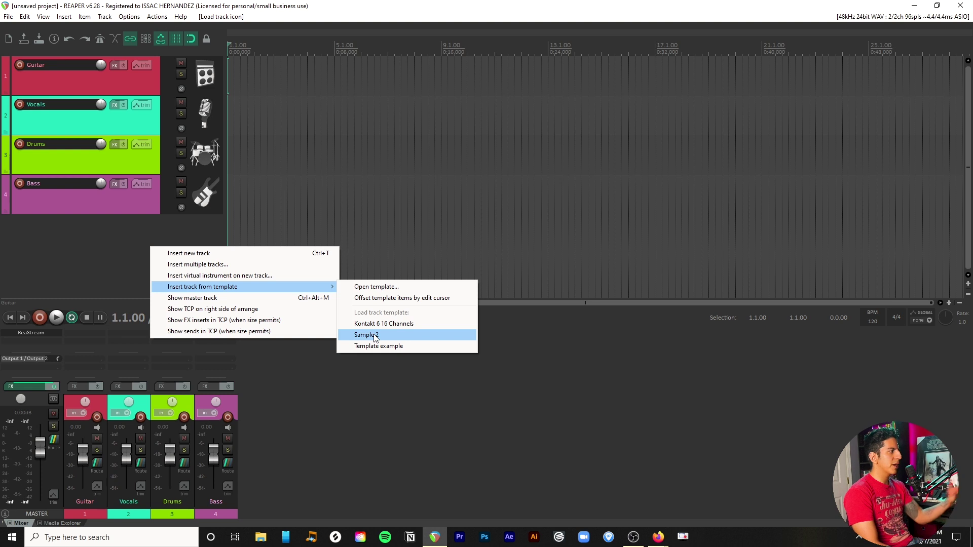
left_click(87, 254)
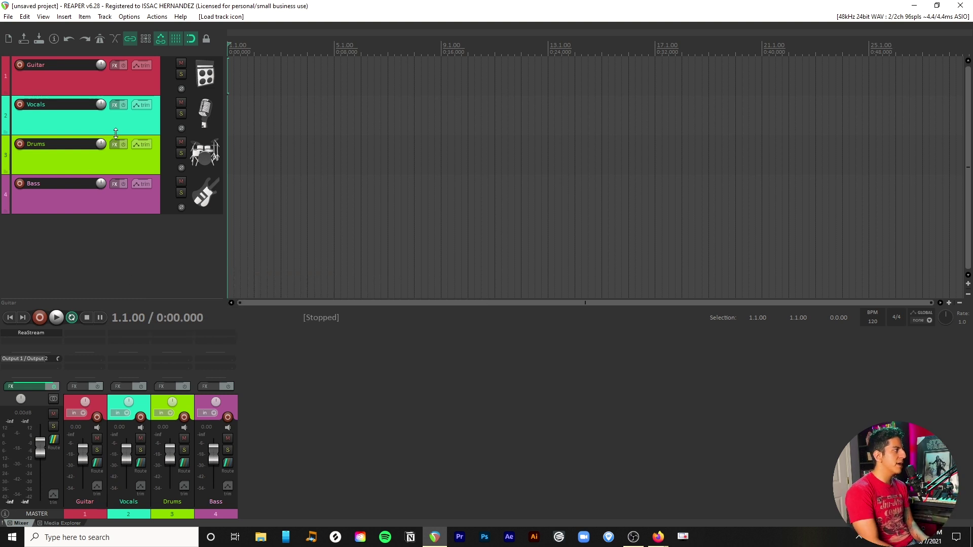
key("ctrl+t")
key("ctrl+t")
key("ctrl+t")
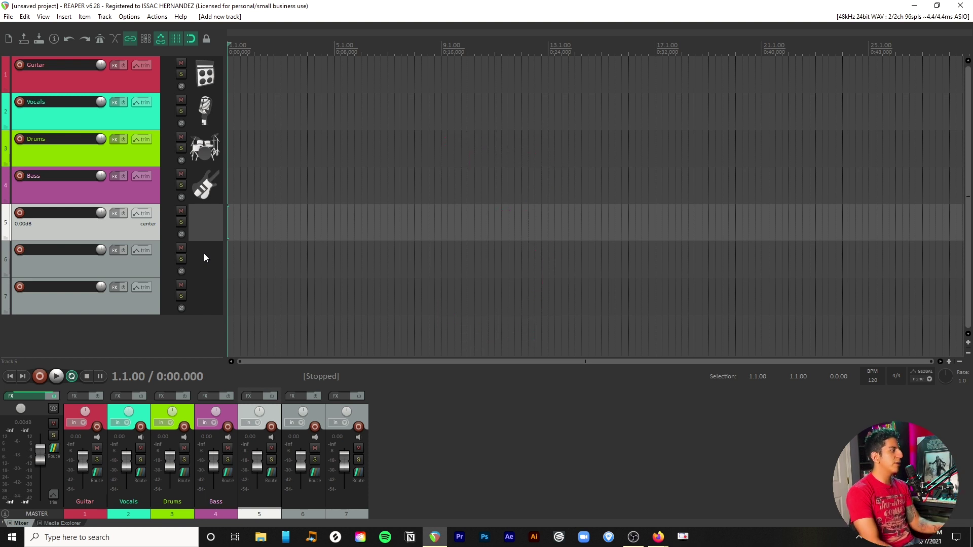
Step: Add an eighth track and name track 5 Rhythm guitar
double_click(173, 326)
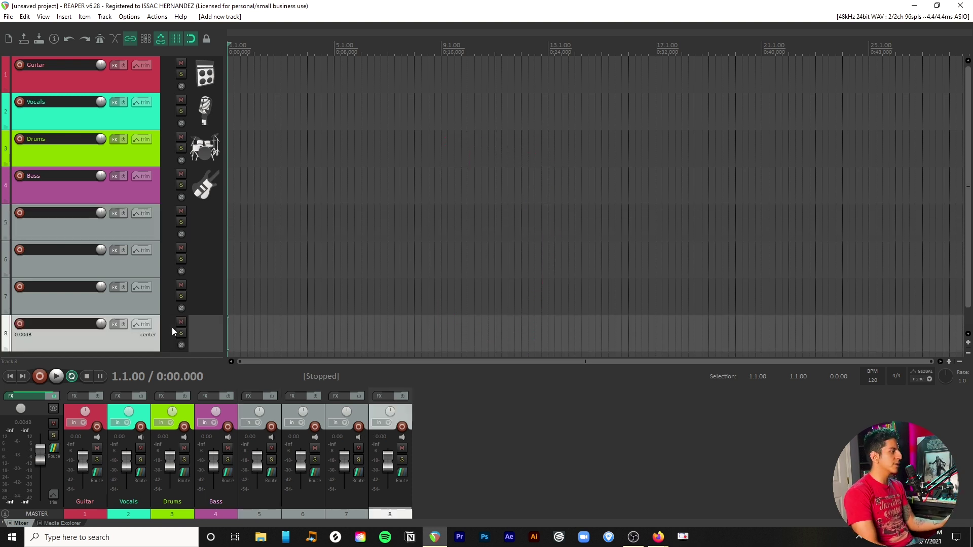
double_click(69, 214)
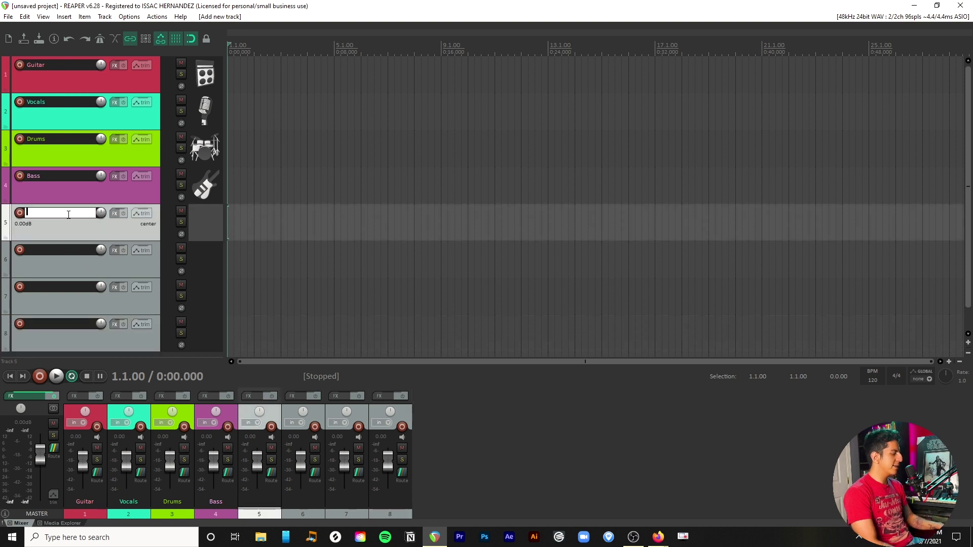
type("Rhyt")
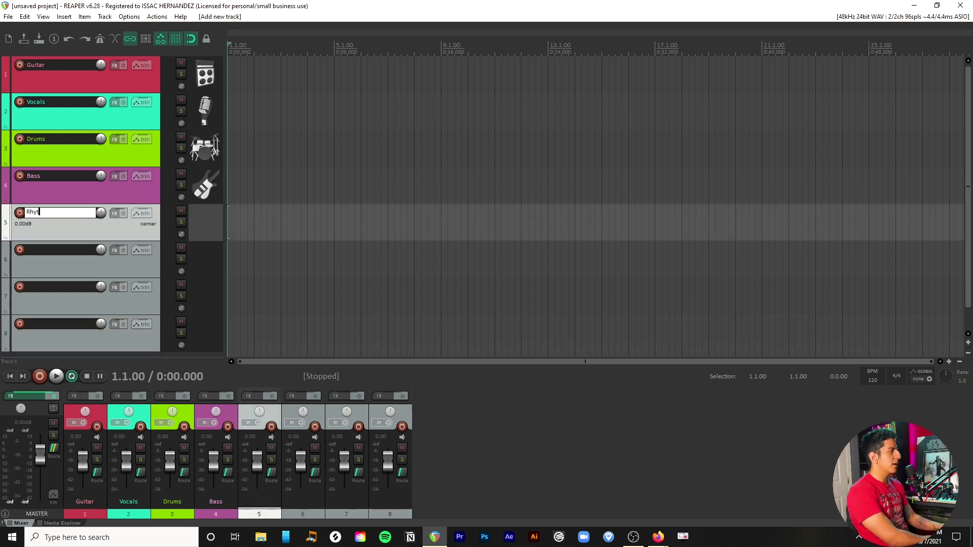
type("hm hguit")
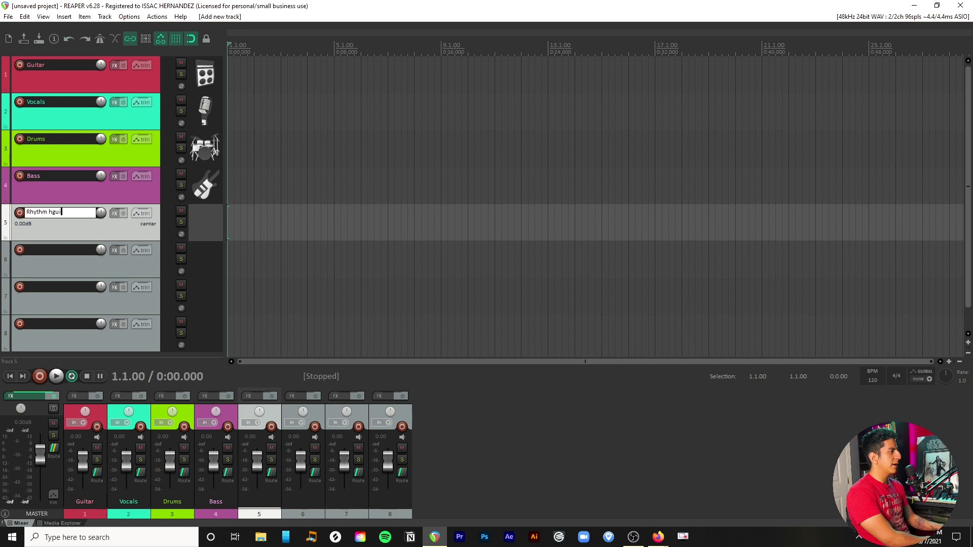
key("BackSpace")
key("BackSpace")
key("BackSpace")
key("BackSpace")
type("guitar")
key("Tab")
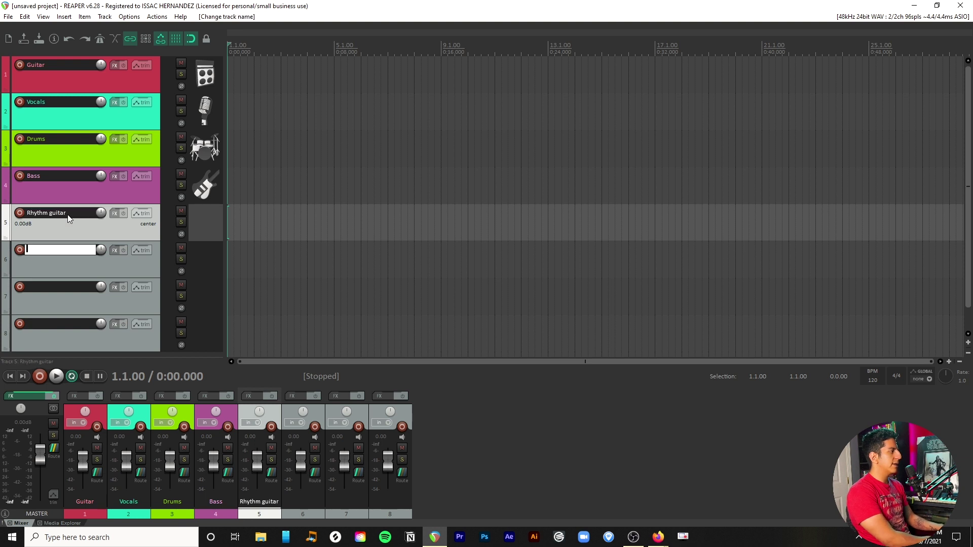
Step: Name tracks 6 to 8 Lead guitar, rhythm guitar 2 and Lick rhythm
type("Lead guitar")
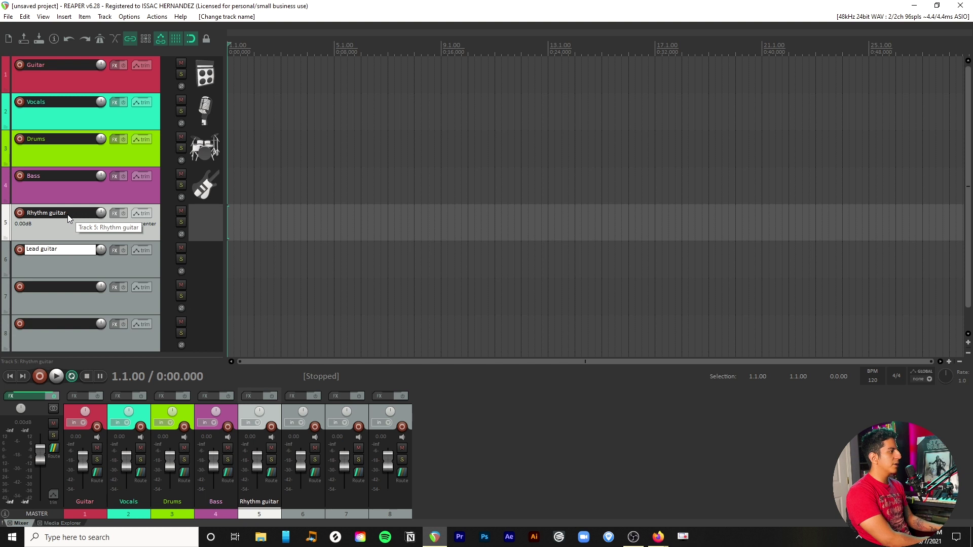
key("Tab")
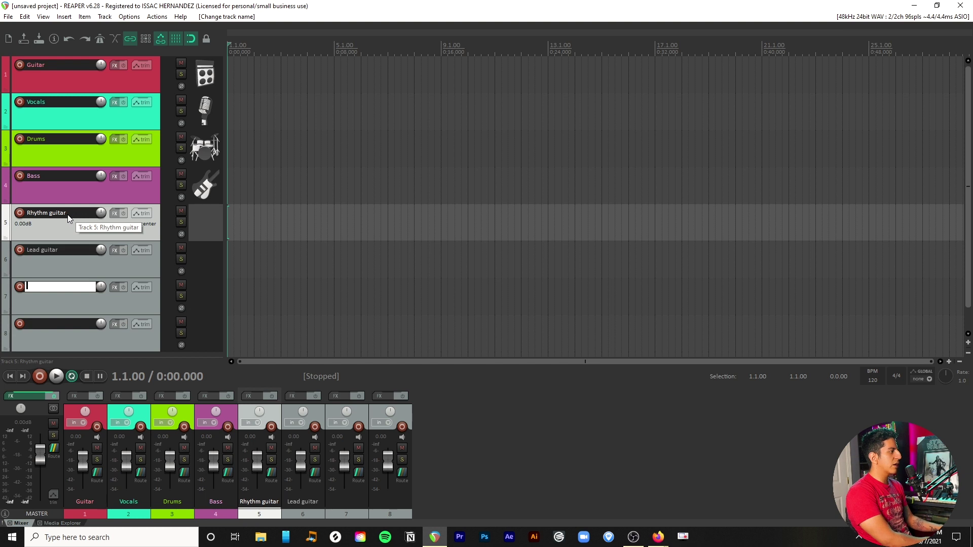
type("rh")
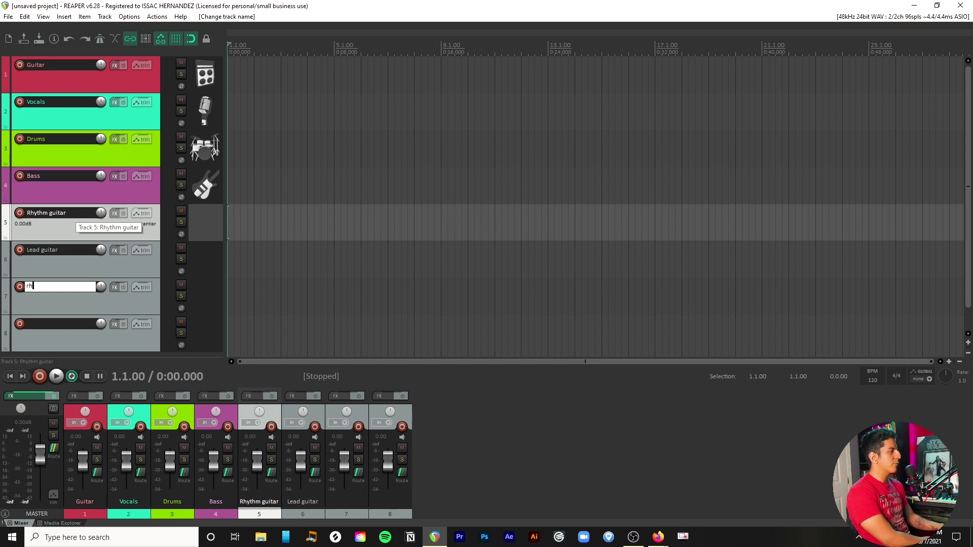
type("ythm guitar")
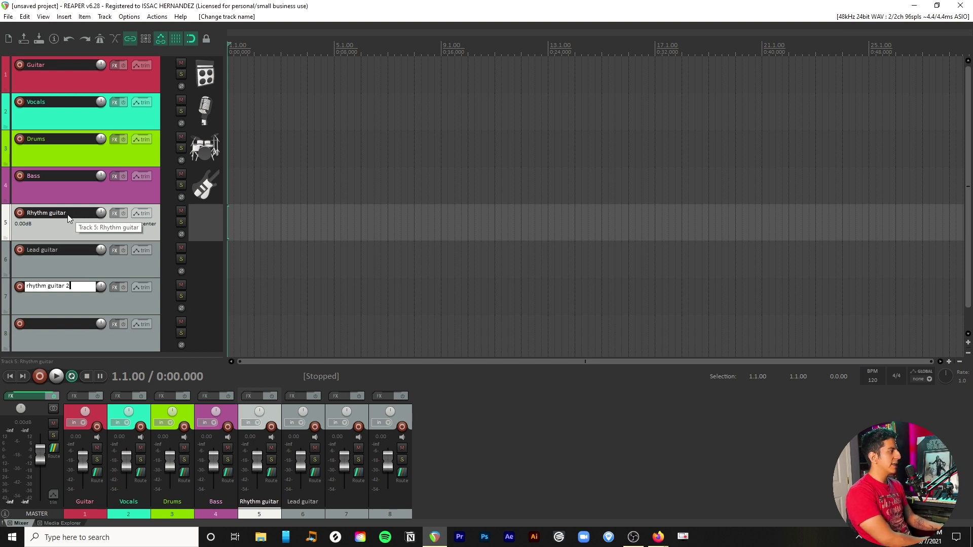
type(" 2")
double_click(83, 325)
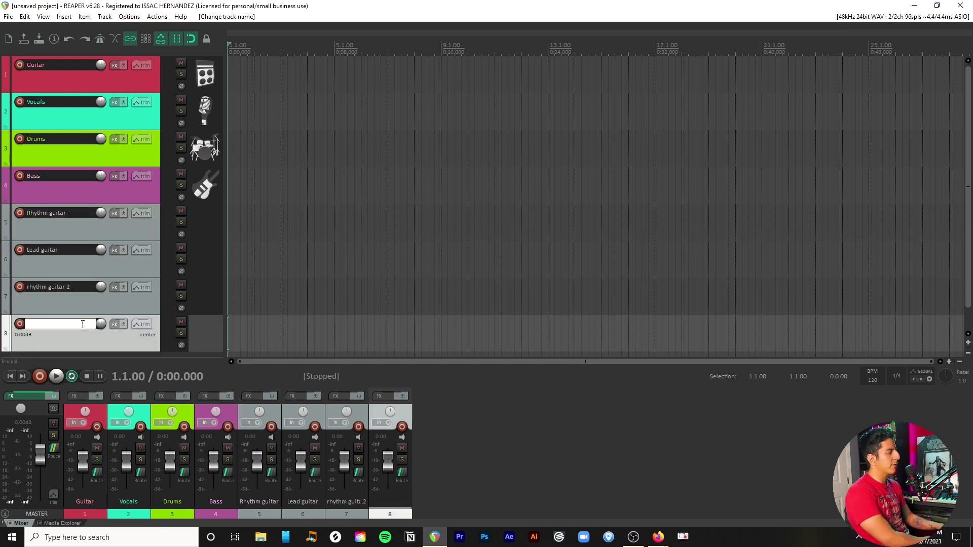
type("Lick")
key("BackSpace")
key("BackSpace")
key("BackSpace")
type("ick")
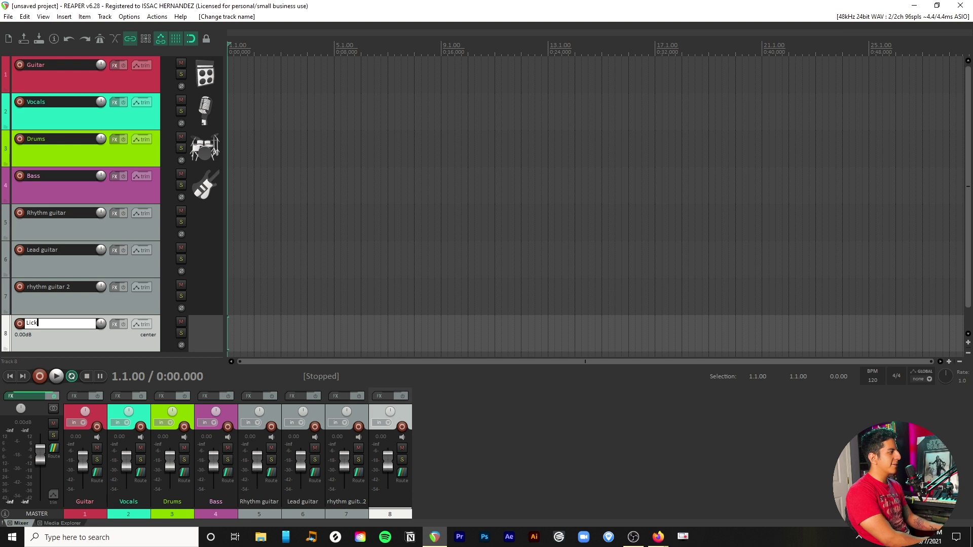
type(" rhythm")
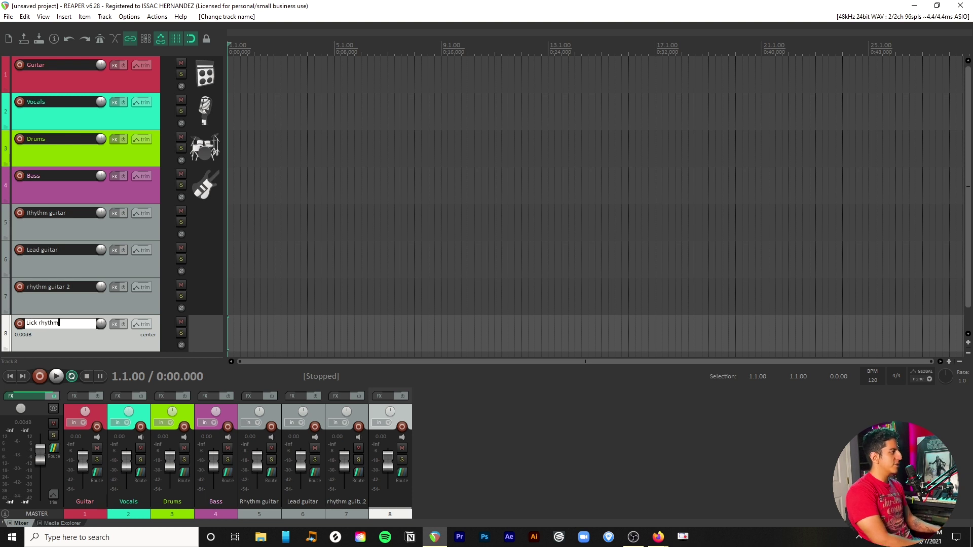
left_click(118, 311)
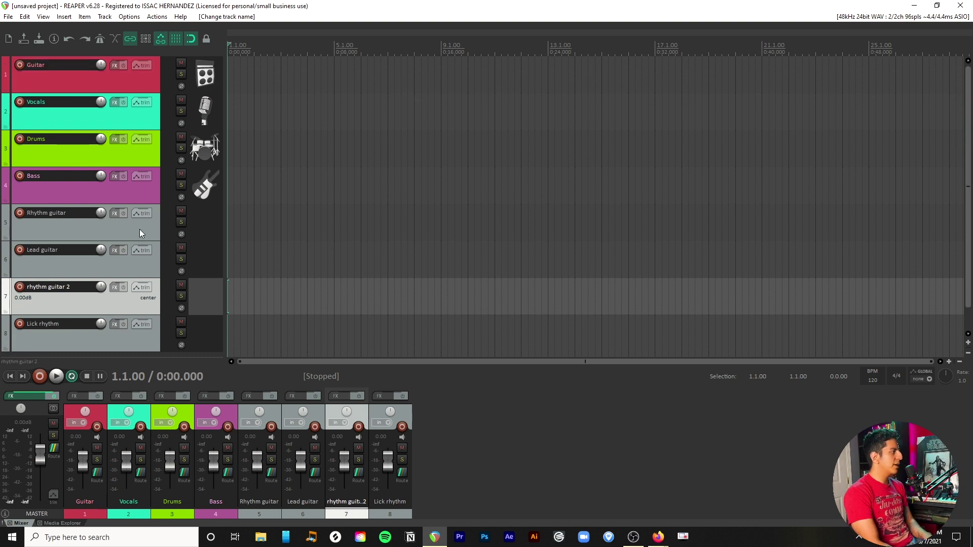
Step: Nest Rhythm guitar, Lead guitar, rhythm guitar 2 and Lick rhythm under Guitar, shown compact
left_click(70, 76)
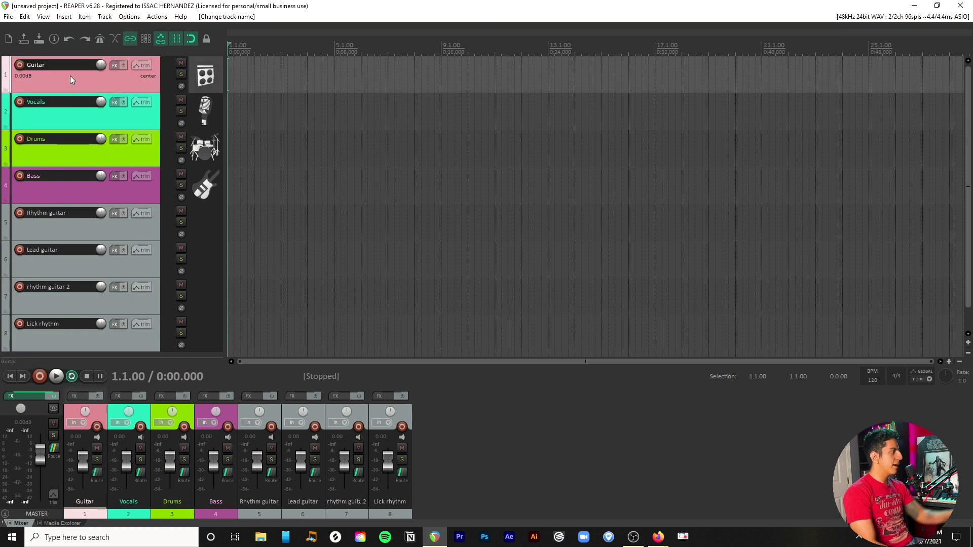
left_click_drag(84, 228, 92, 82)
left_click_drag(88, 123, 83, 77)
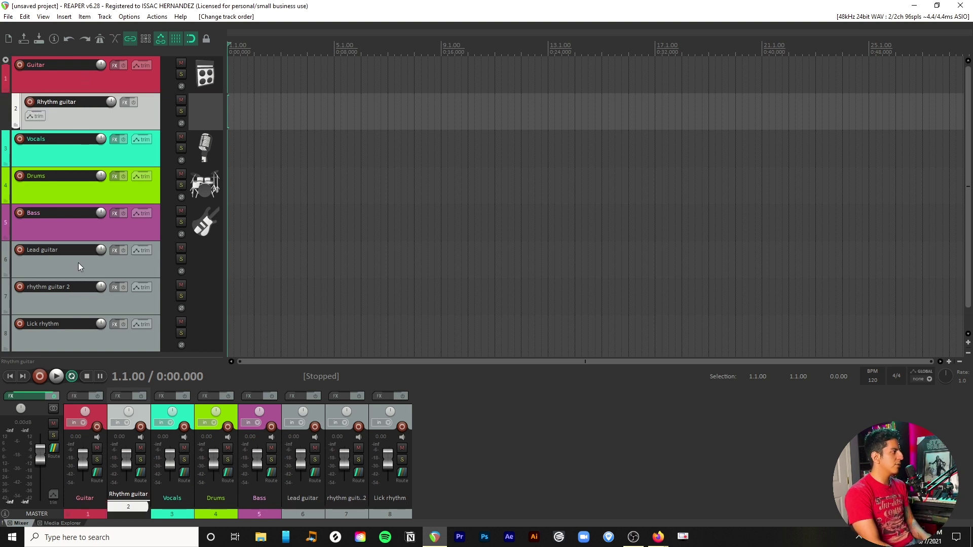
left_click(99, 337)
left_click(106, 270, "shift")
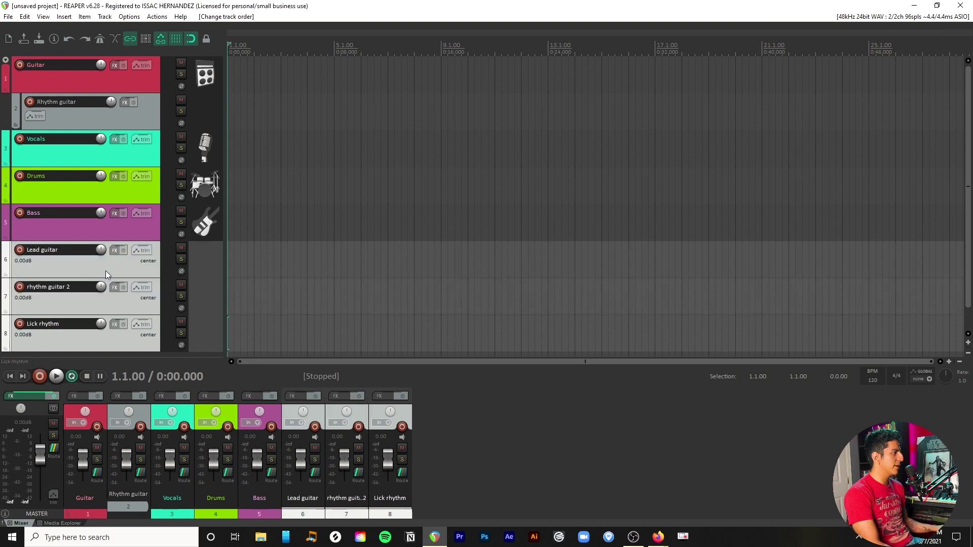
left_click_drag(106, 271, 99, 84)
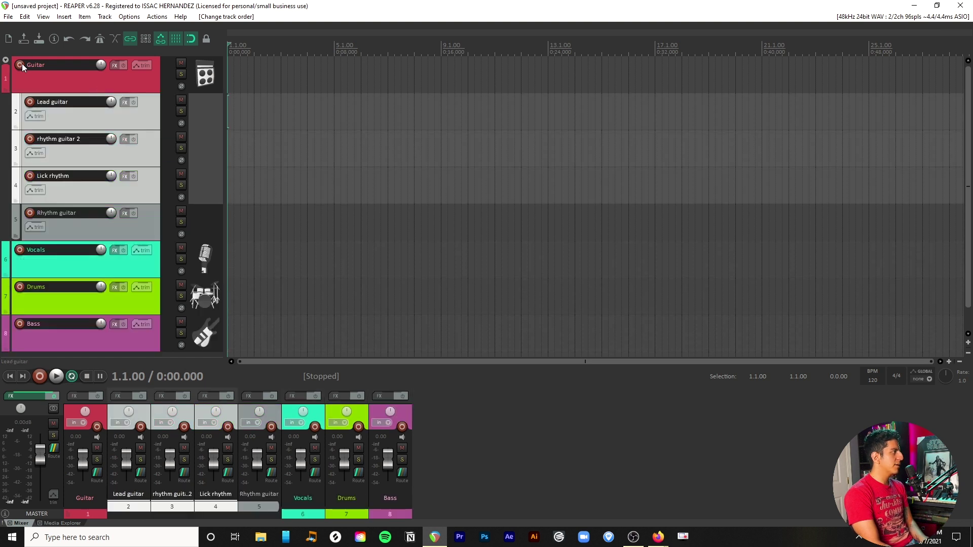
left_click(5, 61)
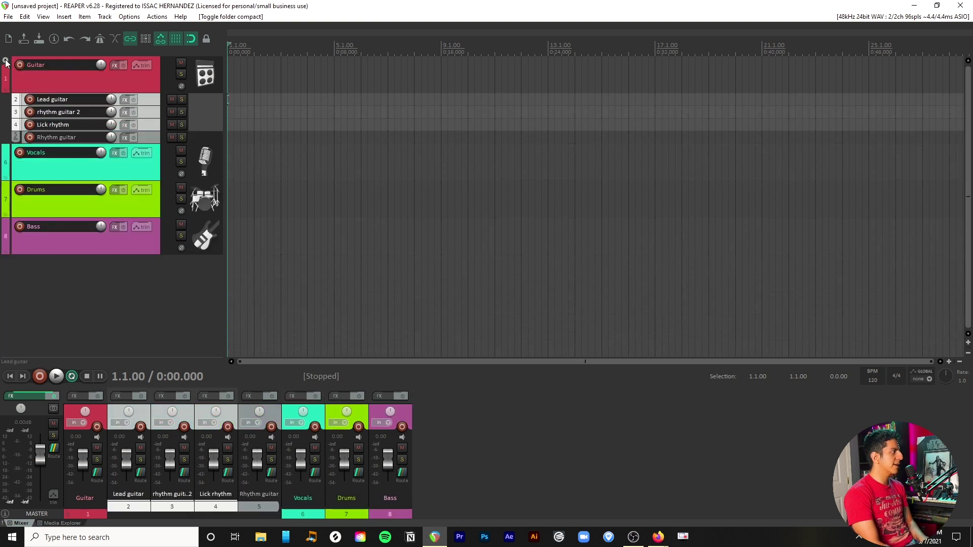
Step: Collapse, then re-expand the Guitar folder so its child tracks show at full height
left_click(6, 61)
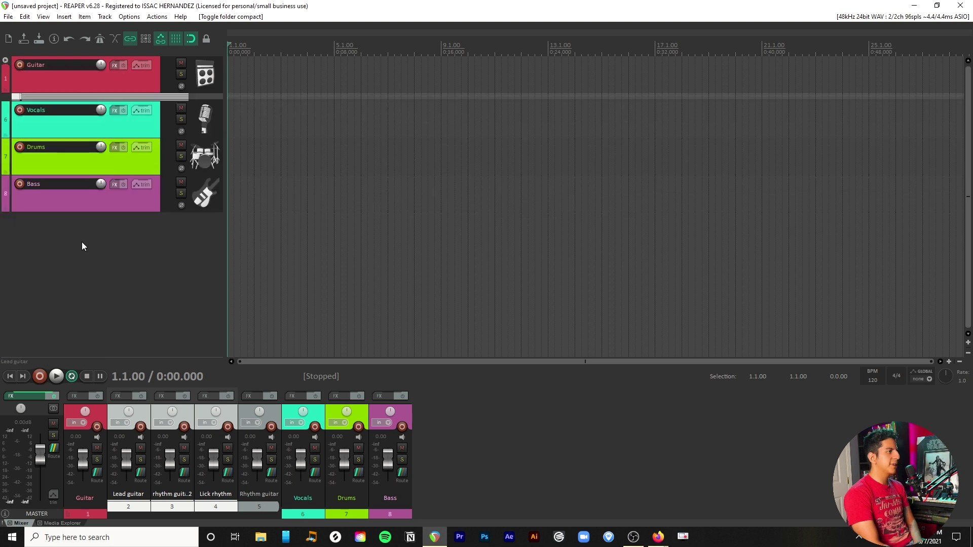
left_click(6, 62)
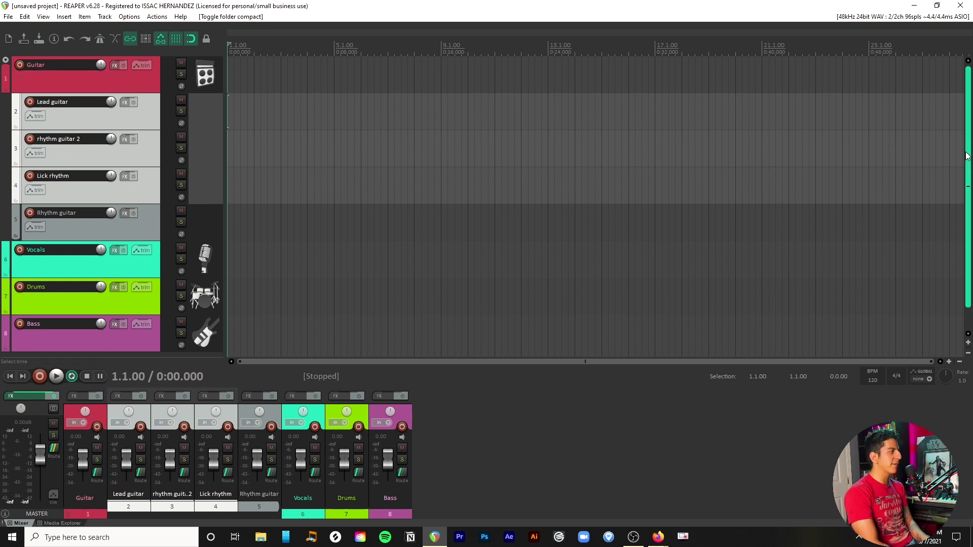
mouse_move(967, 155)
left_mouse_down()
mouse_move(962, 178)
mouse_move(967, 138)
left_mouse_up()
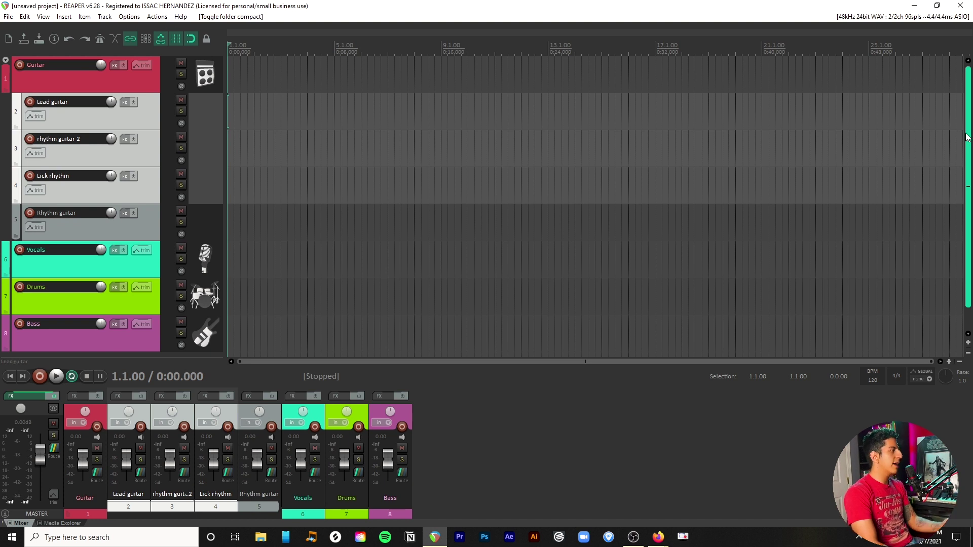
left_click_drag(967, 136, 967, 163)
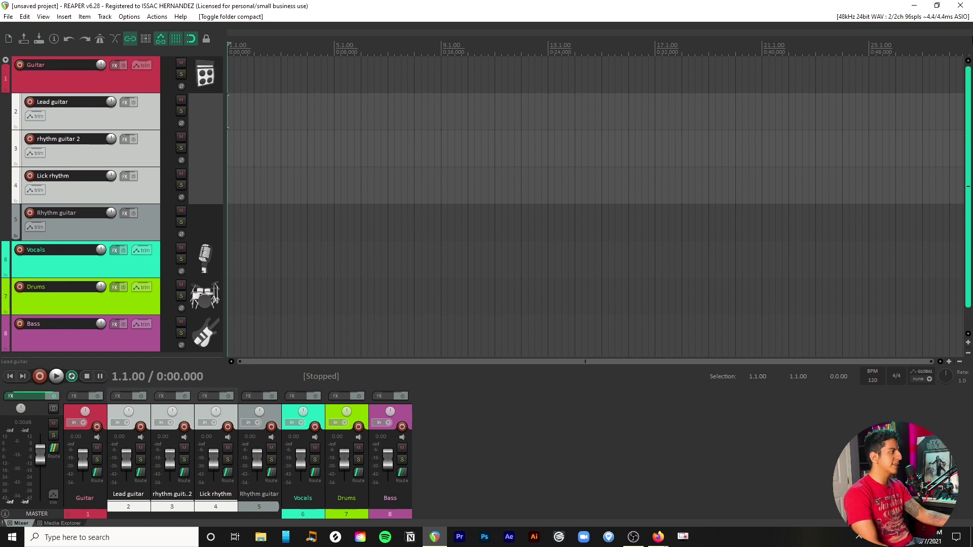
left_click_drag(966, 128, 966, 188)
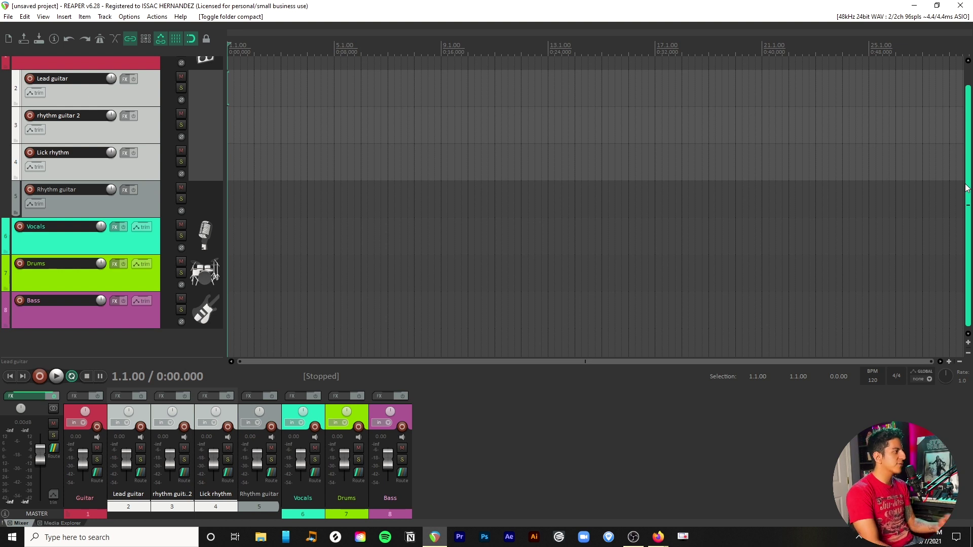
left_click_drag(966, 188, 970, 103)
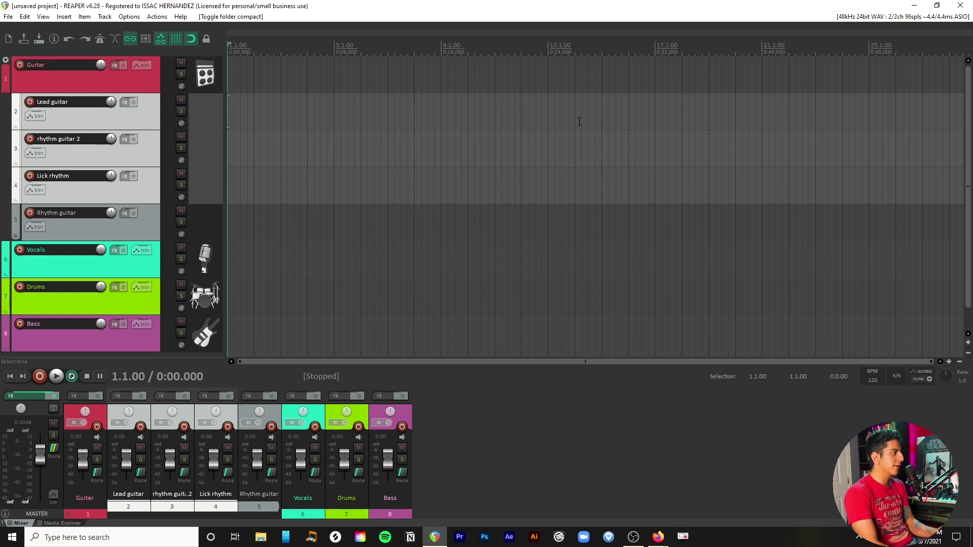
Step: Select the child tracks from Lead guitar down to Rhythm guitar
left_click(145, 254)
left_click(147, 190)
left_click(129, 218)
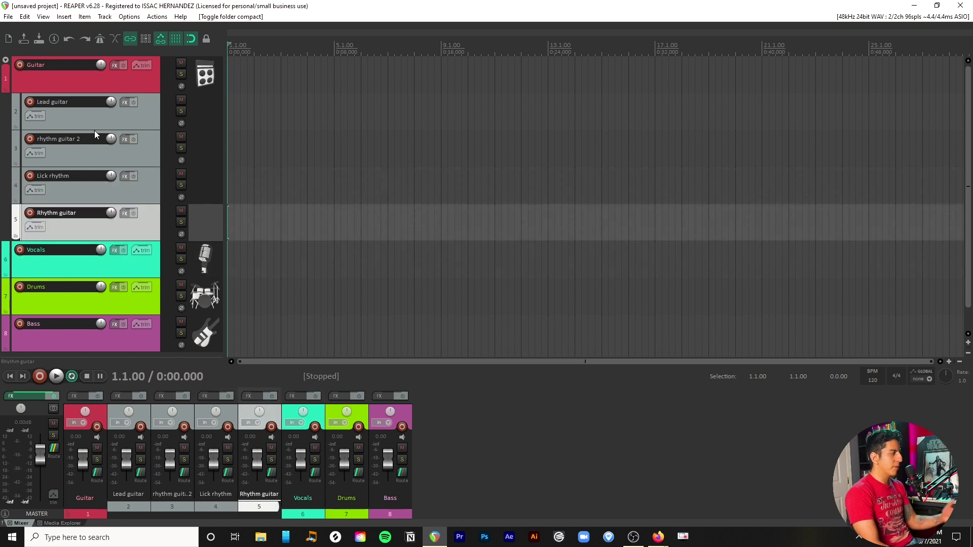
left_click(52, 117)
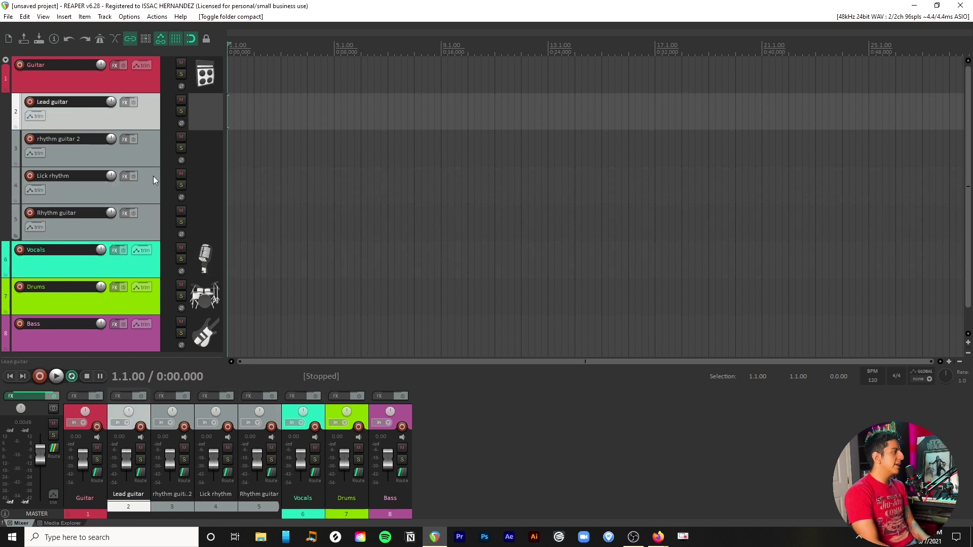
left_click(150, 215, "shift")
Step: Select the Guitar folder plus its four children and set them to one random colour
right_click(144, 218)
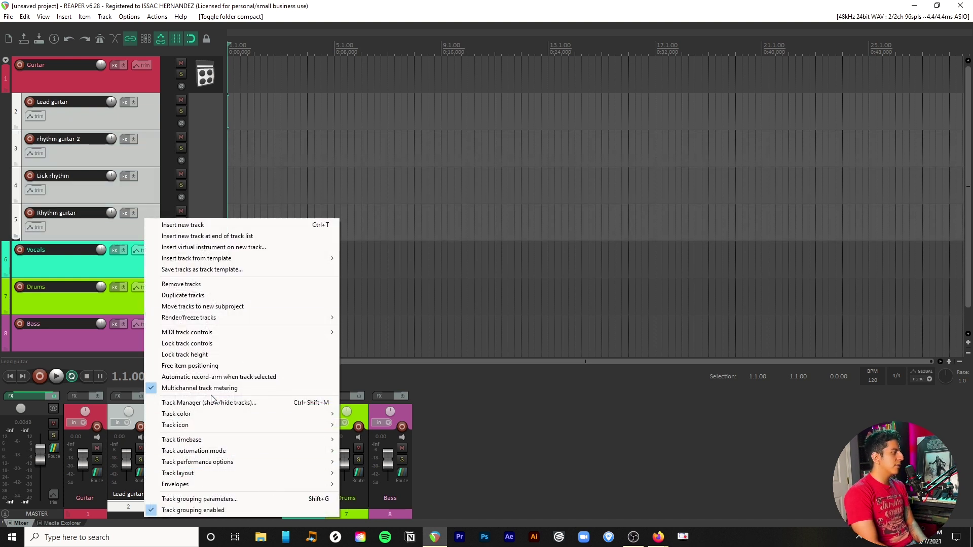
left_click(134, 76)
left_click(147, 224, "shift")
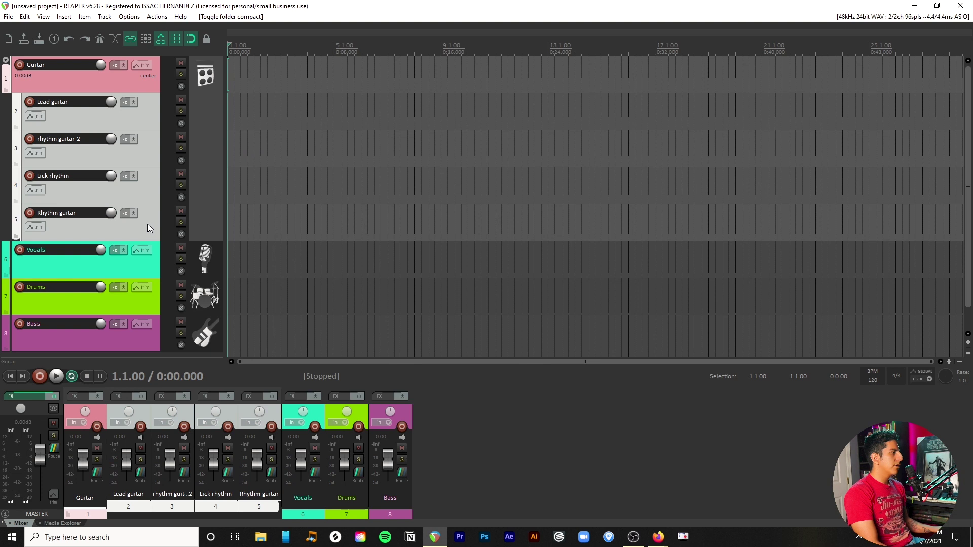
right_click(144, 186)
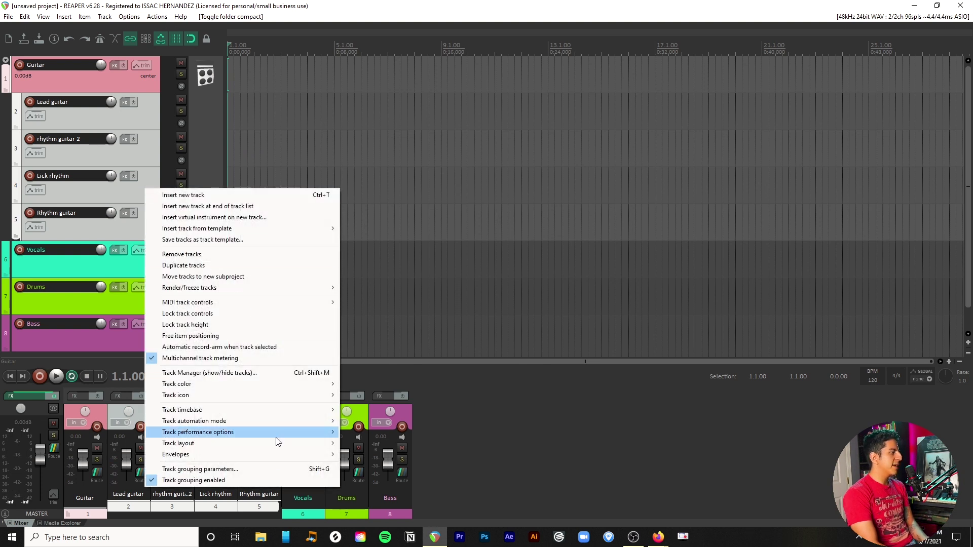
mouse_move(297, 383)
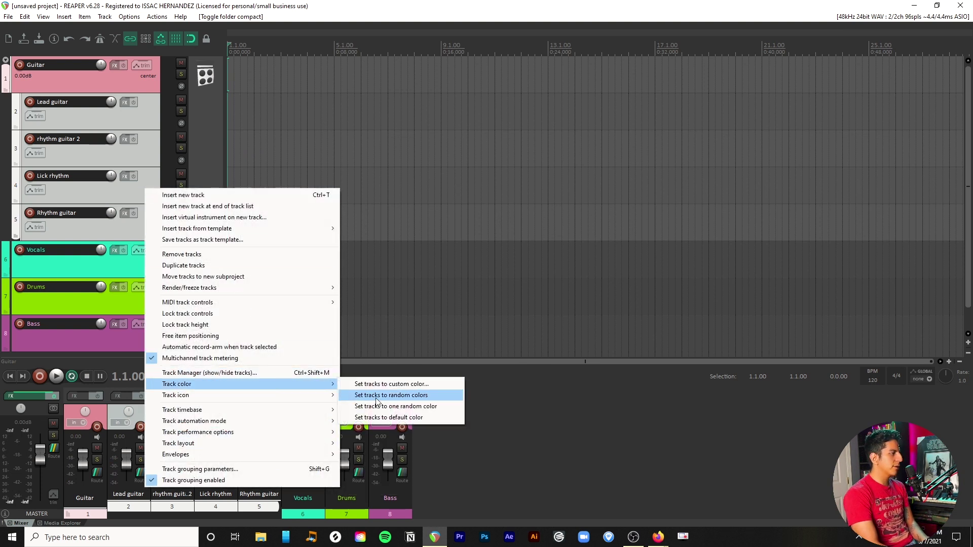
left_click(426, 411)
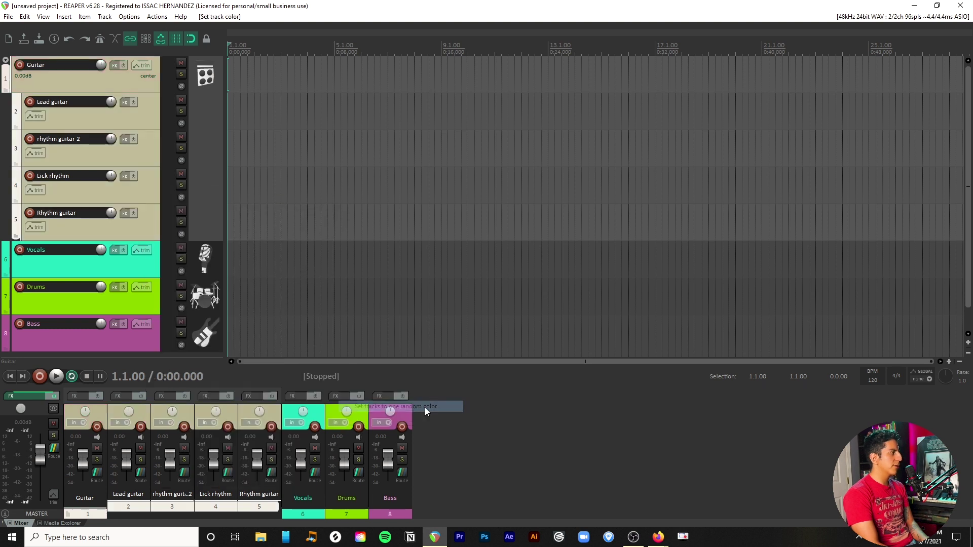
Step: Show the Guitar folder's children as compact rows, then add an empty track and drag it under Vocals
left_click(6, 60)
left_click(5, 60)
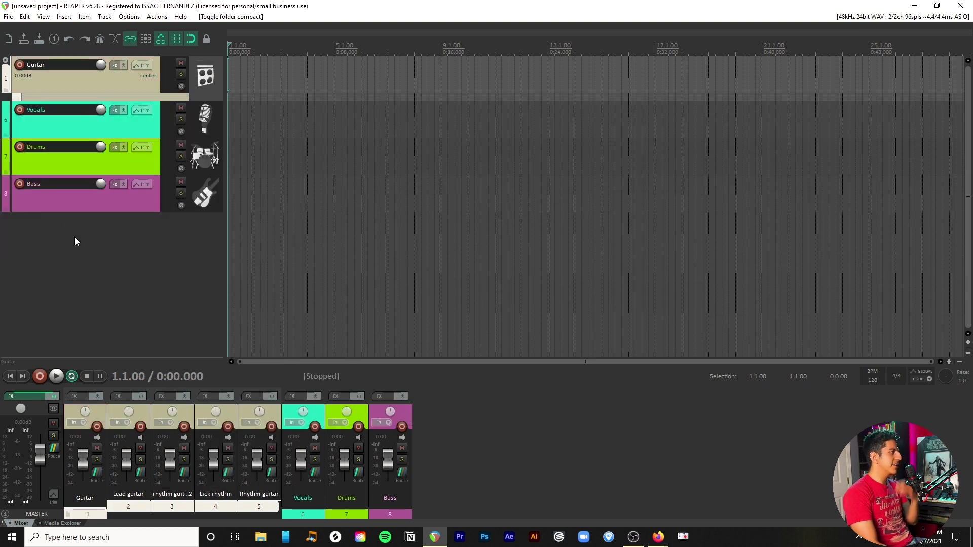
left_click(80, 224)
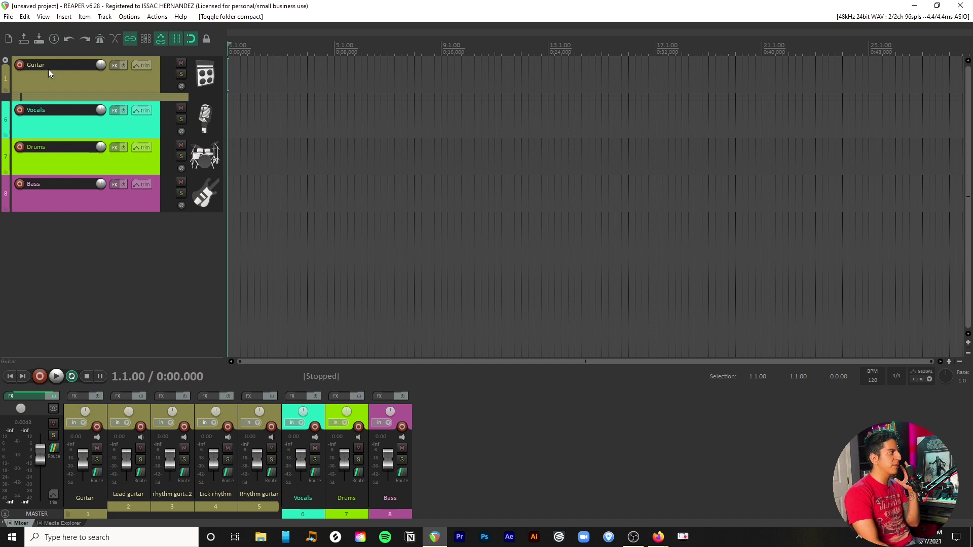
left_click(18, 73)
left_click(52, 237)
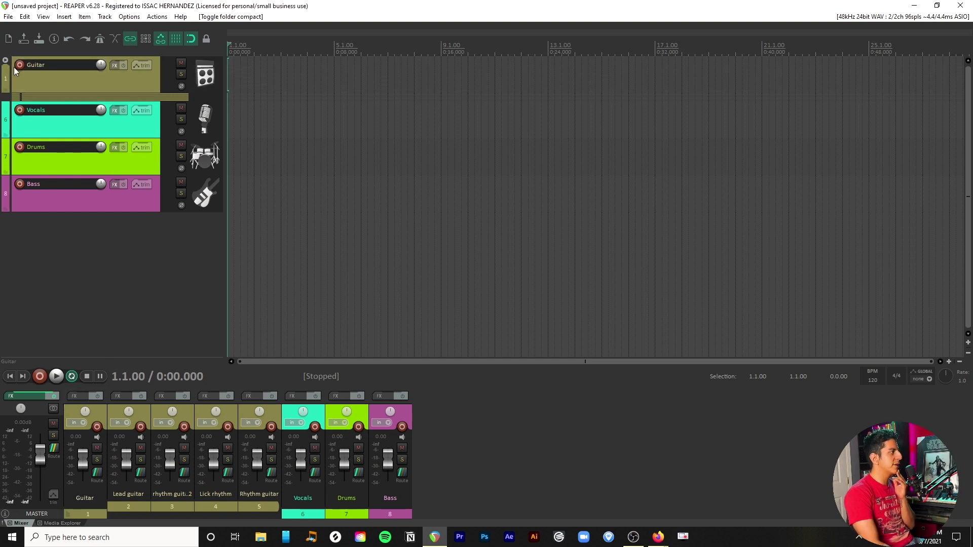
left_click(6, 60)
left_click(5, 60)
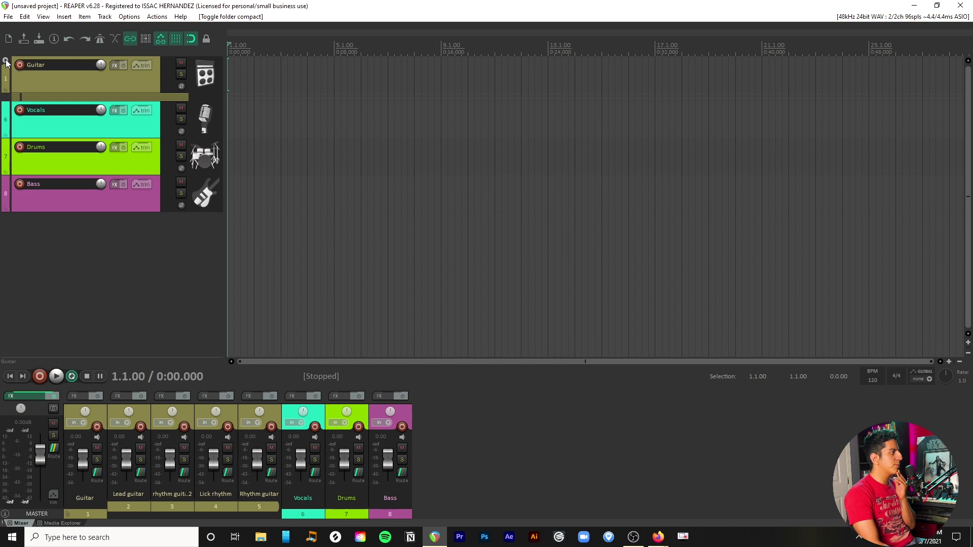
left_click(5, 61)
left_click(100, 275)
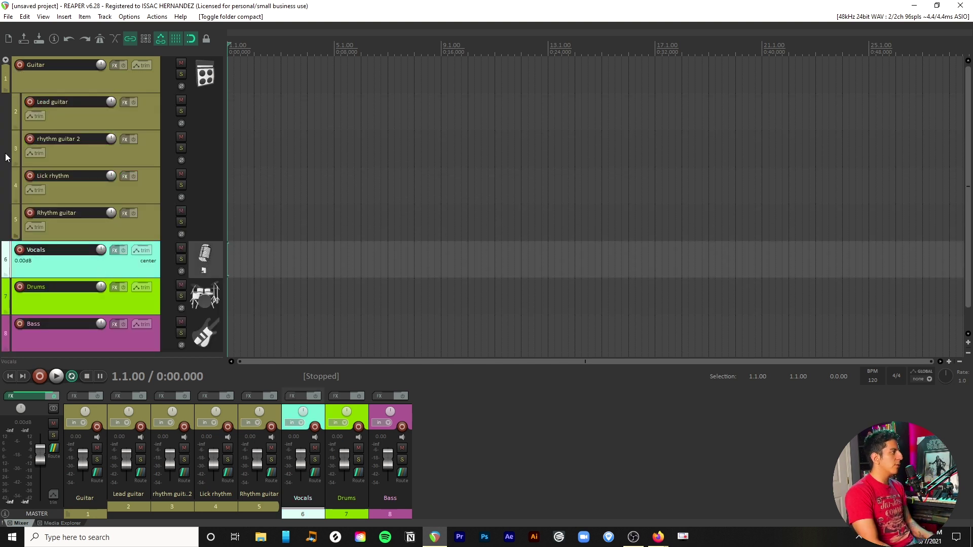
left_click(6, 61)
double_click(96, 287)
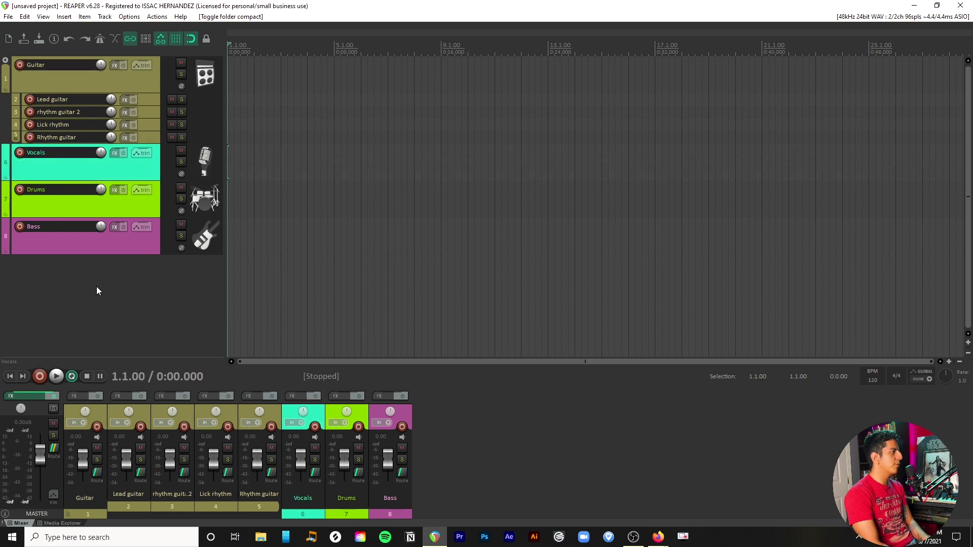
left_click_drag(101, 284, 108, 162)
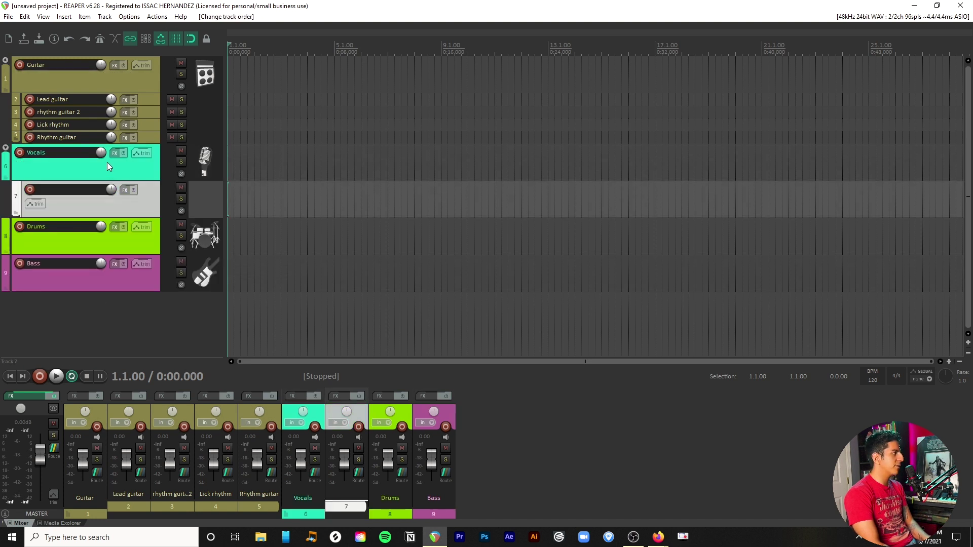
Step: Give the Vocals track and the new track 7 one shared random colour
left_click(129, 168, "ctrl")
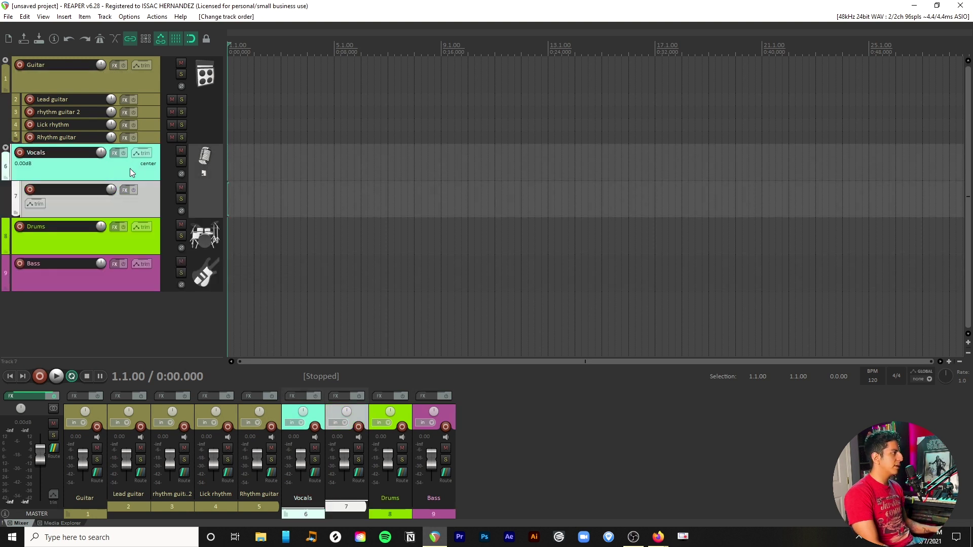
right_click(133, 202)
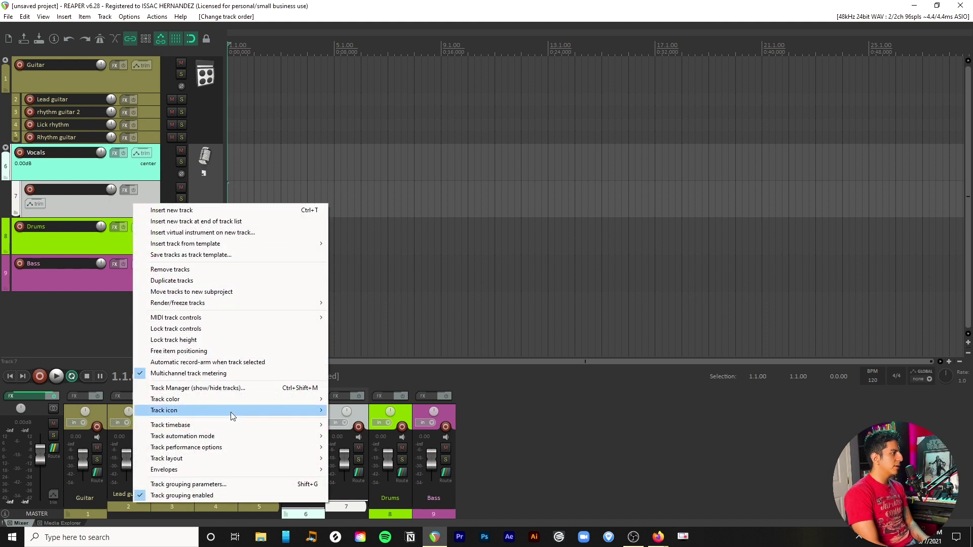
mouse_move(233, 399)
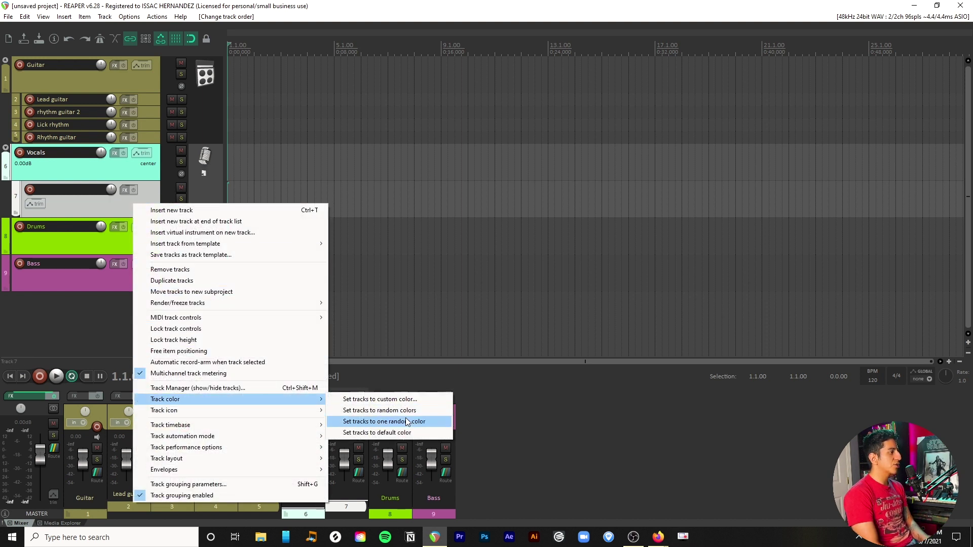
left_click(407, 421)
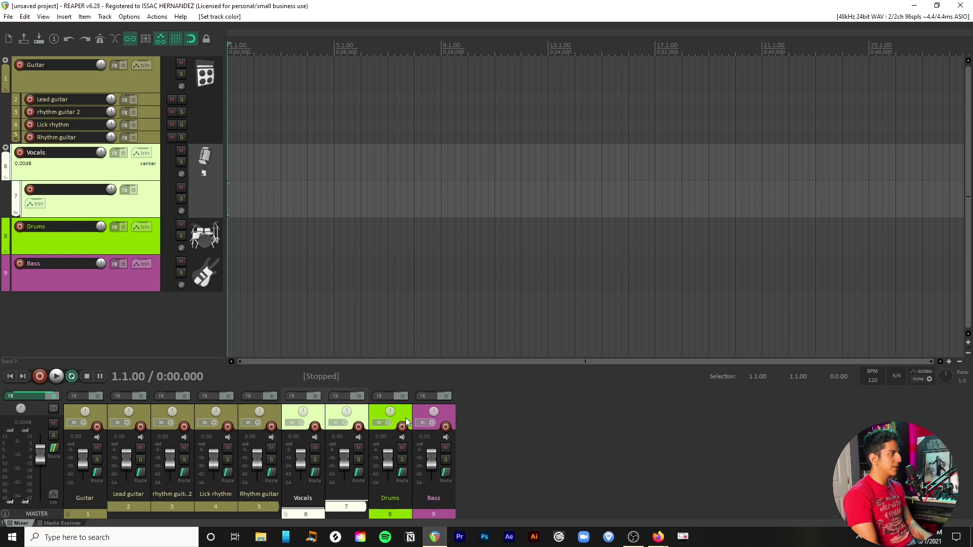
left_click(136, 307)
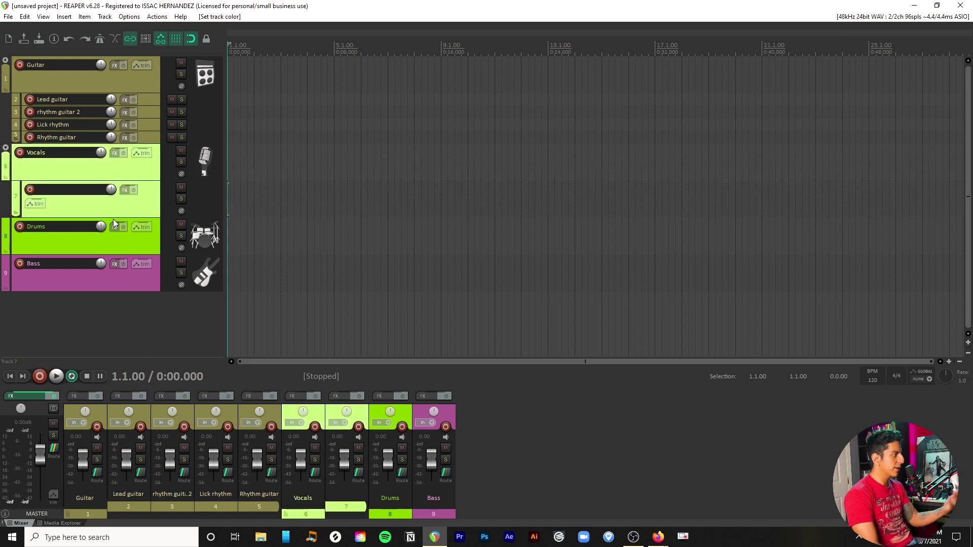
Step: Recolour Vocals and track 7 cyan with the custom colour picker, then compact the Vocals folder
left_click(5, 148)
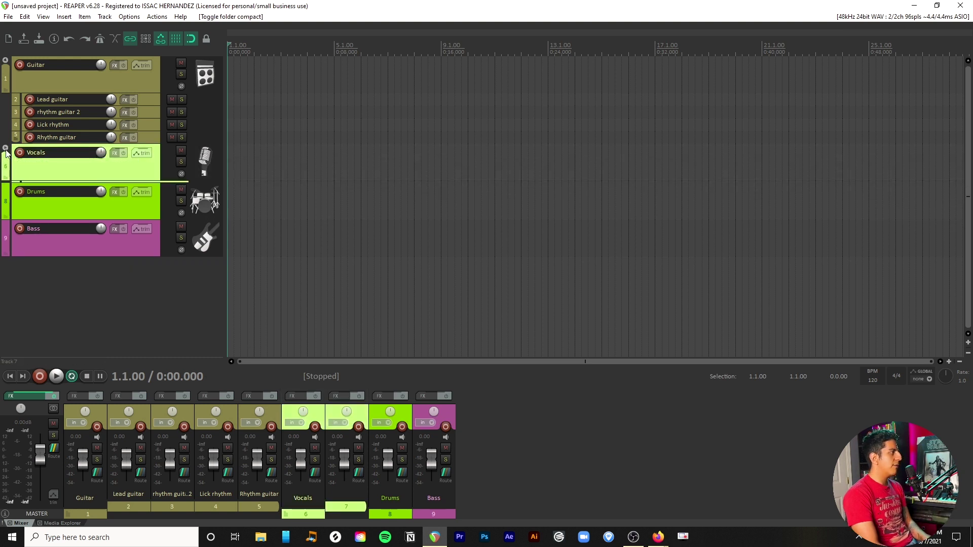
left_click(5, 148)
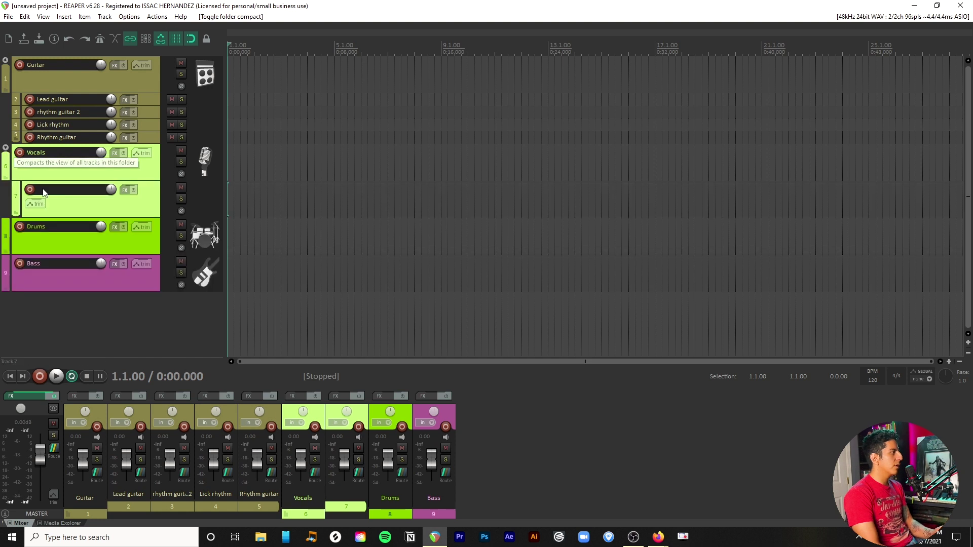
left_click(112, 213)
left_click(113, 175)
right_click(112, 175)
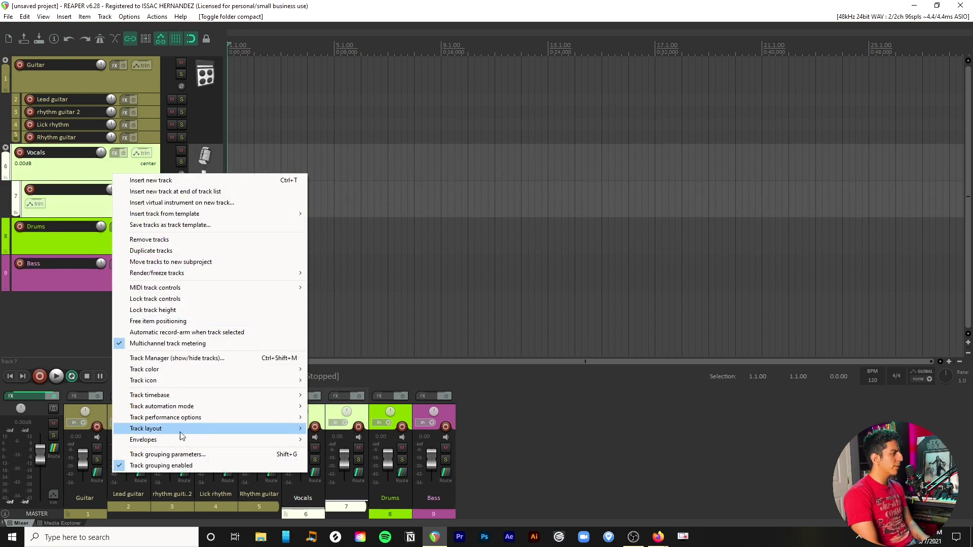
mouse_move(200, 371)
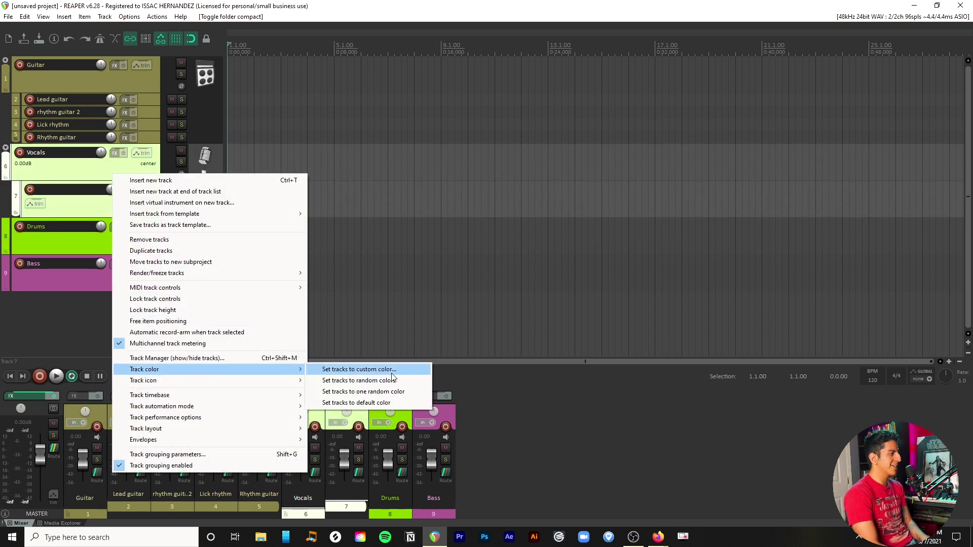
left_click(391, 372)
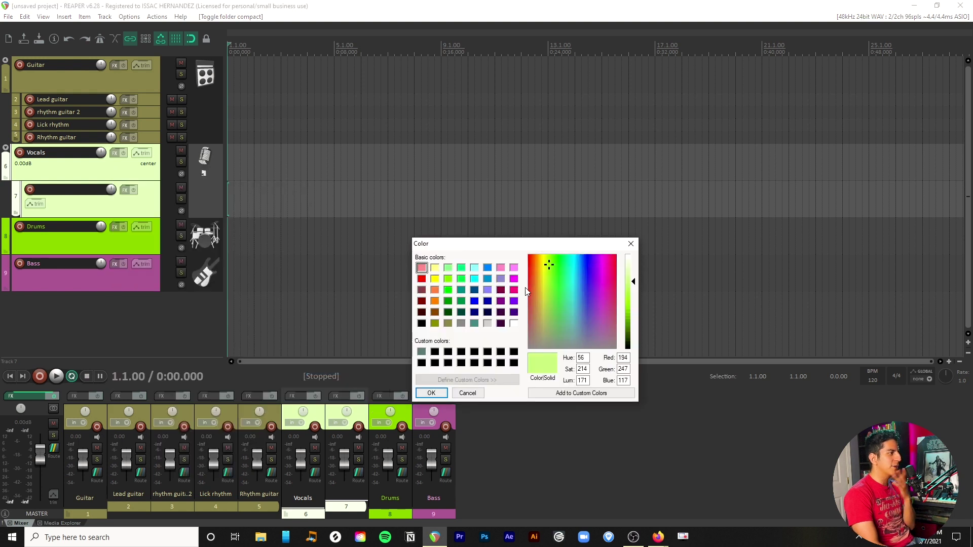
left_click(474, 278)
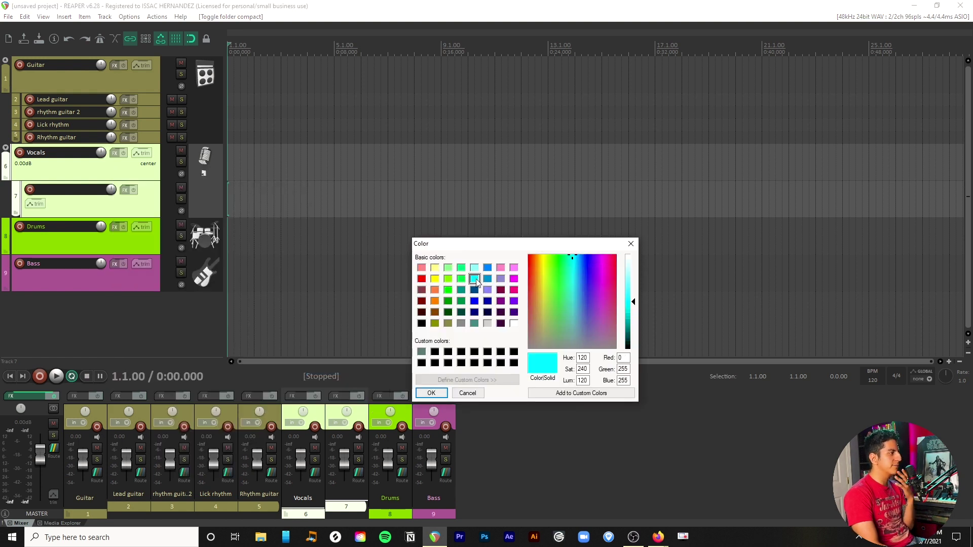
left_click(431, 393)
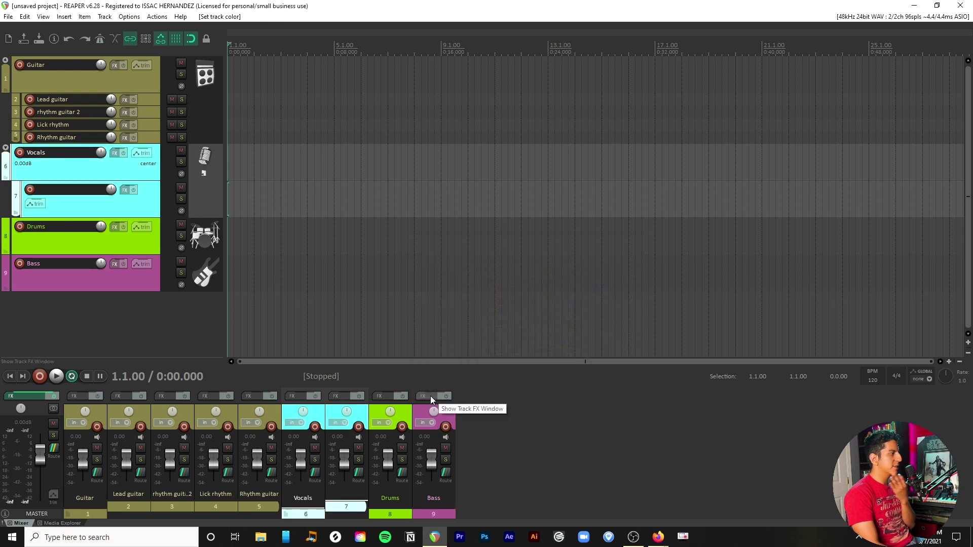
left_click(6, 149)
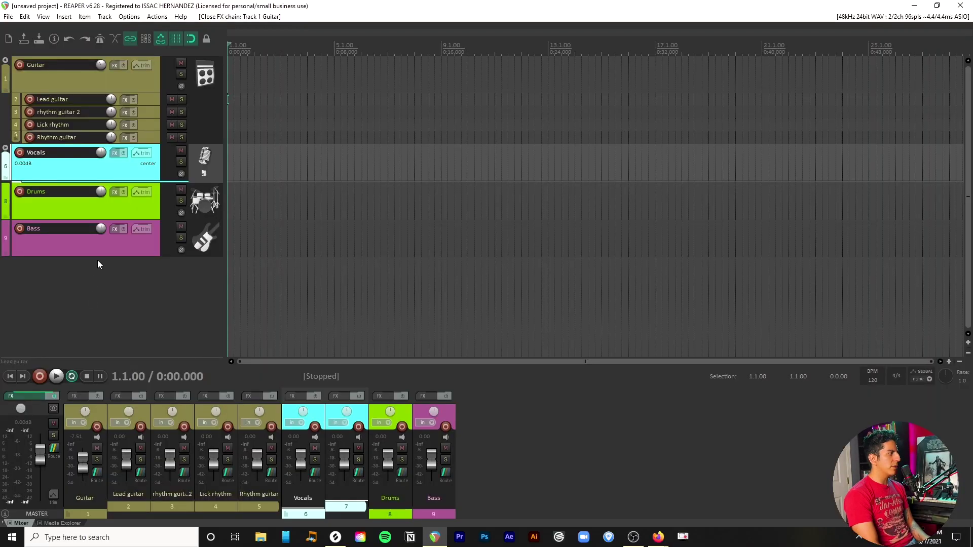
Step: Add ReaEQ to the Drums track's FX chain and inspect its bands 1 through 4
left_click(114, 191)
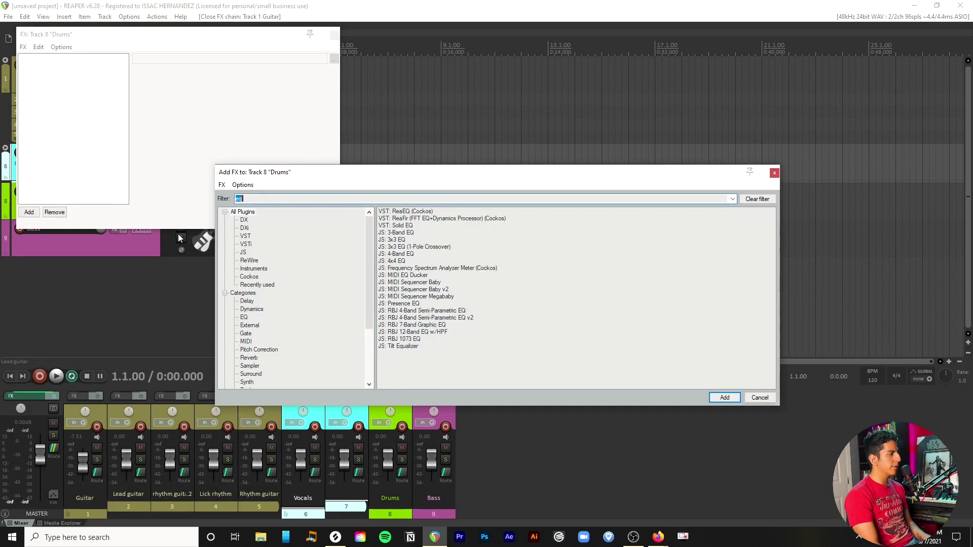
double_click(411, 211)
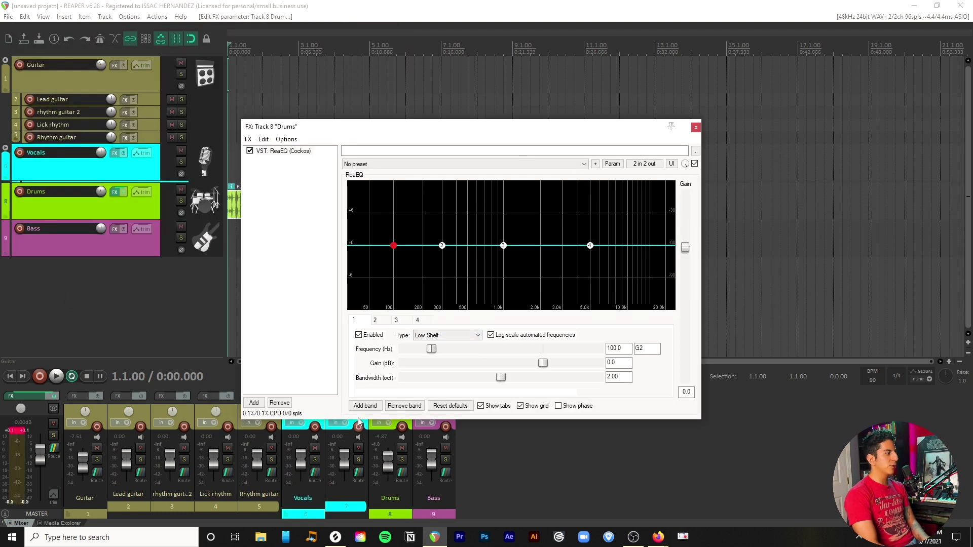
left_click(381, 322)
left_click(399, 322)
left_click(420, 322)
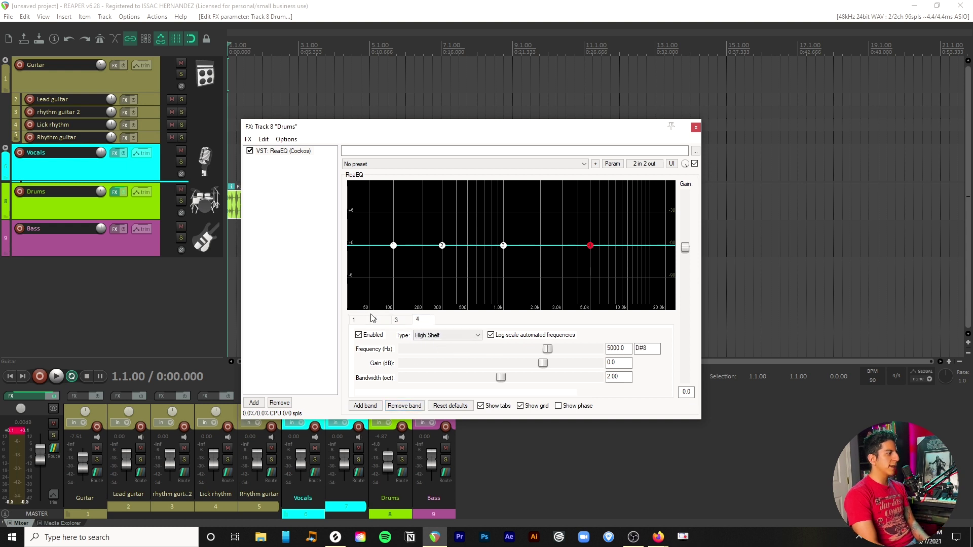
left_click(354, 319)
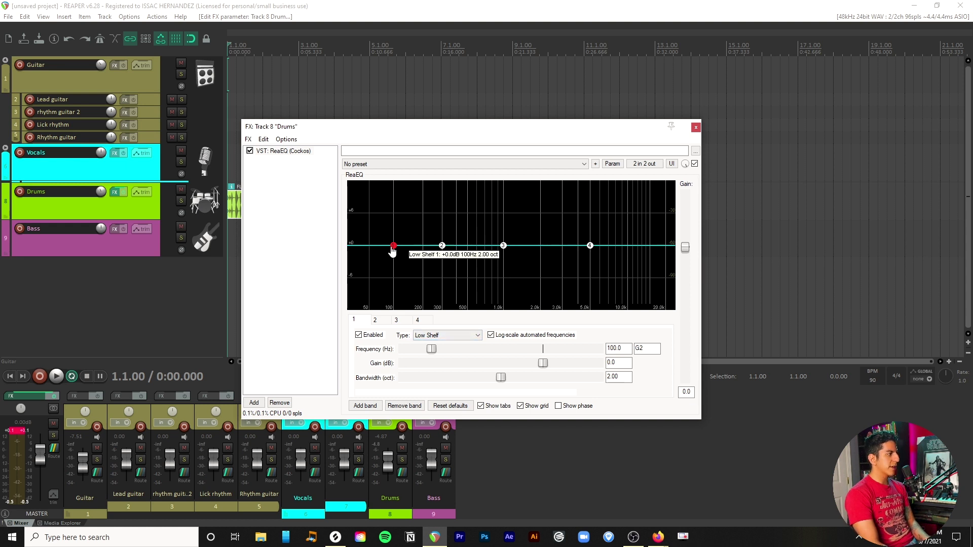
Step: Try High Pass on EQ band 1, revert it to Low Shelf, and reopen the Add FX browser
left_click(457, 341)
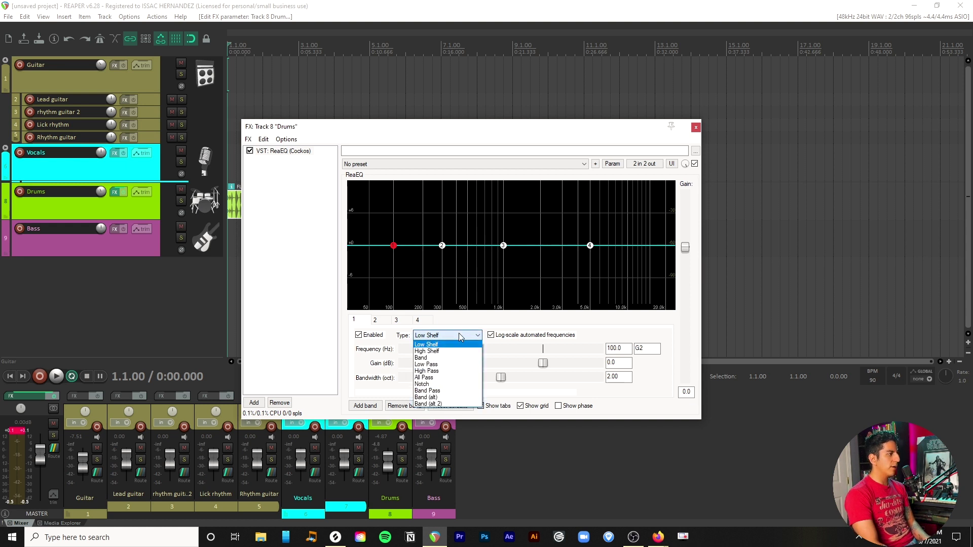
left_click(444, 372)
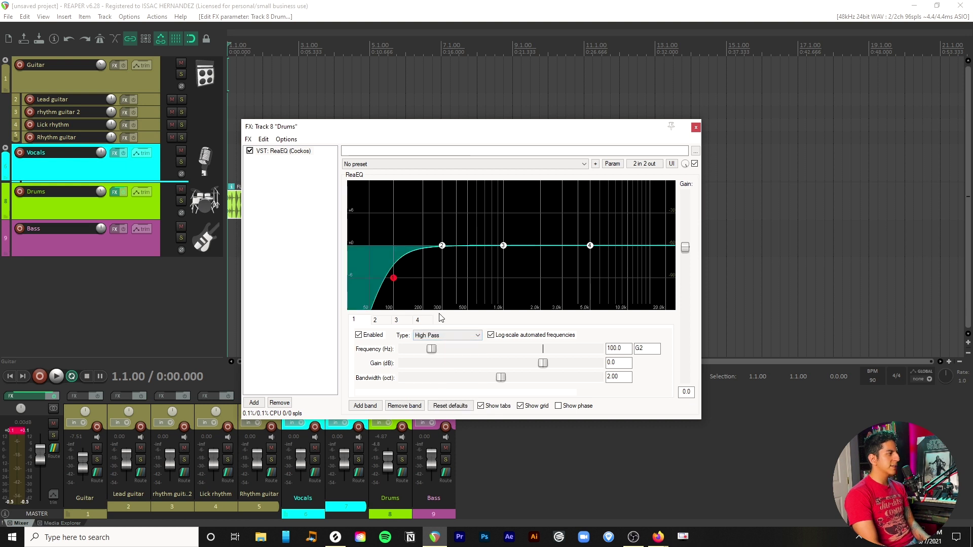
left_click(458, 336)
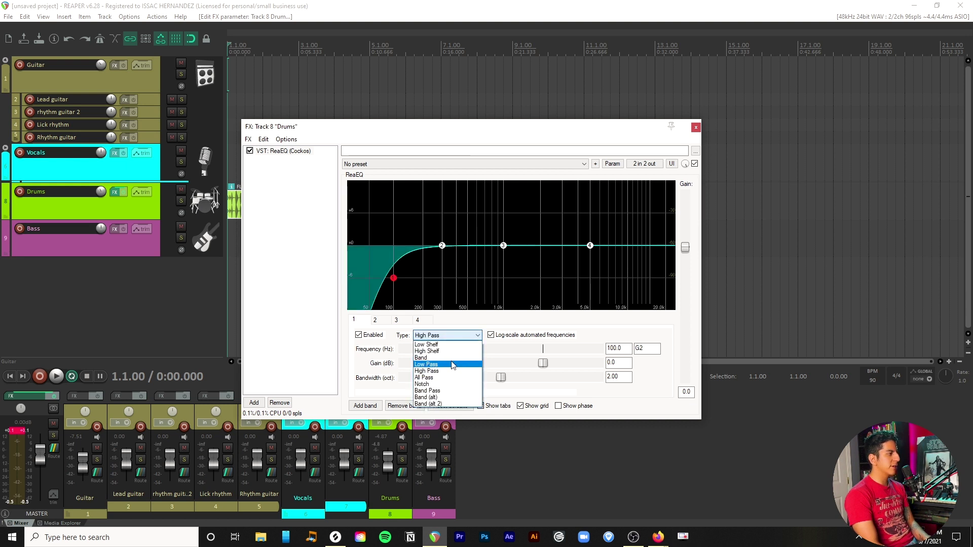
left_click(474, 335)
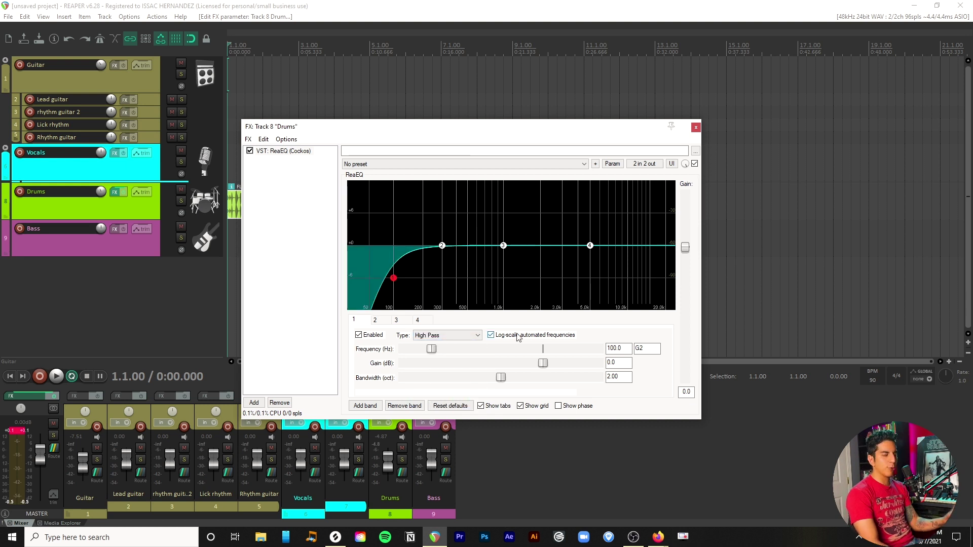
left_click(479, 335)
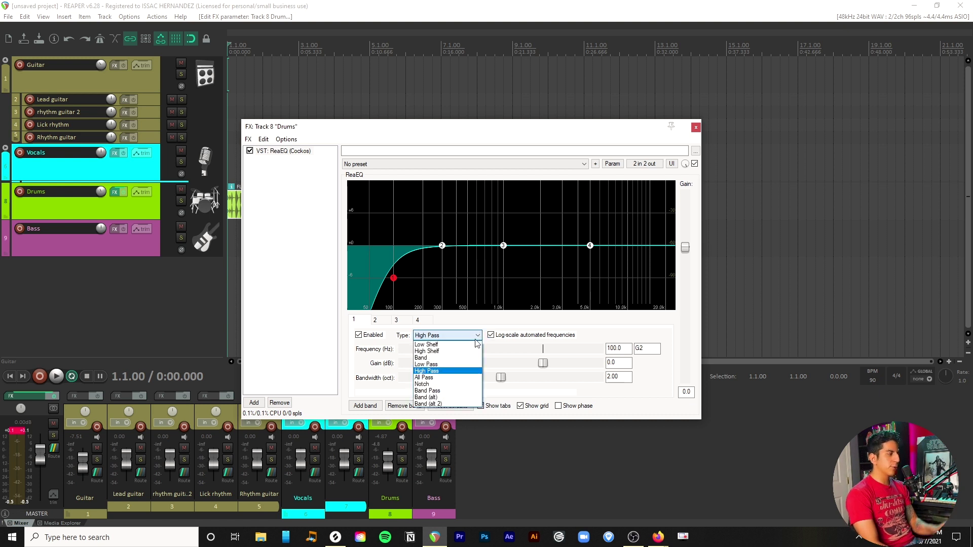
left_click(491, 328)
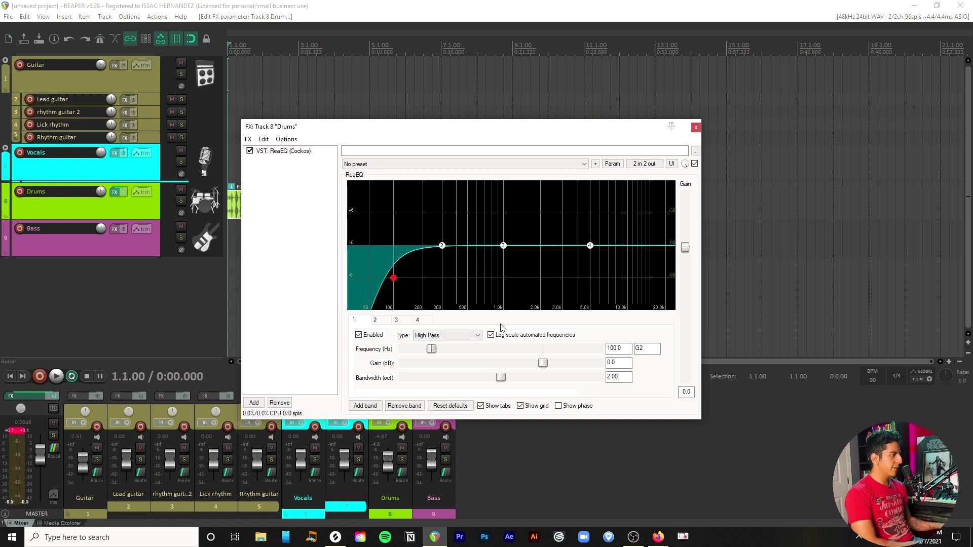
key("Home")
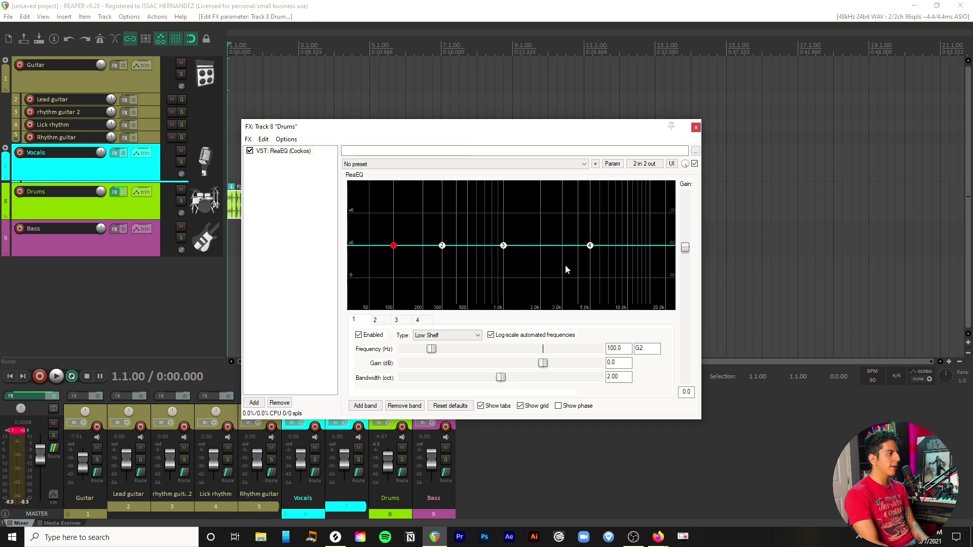
double_click(257, 182)
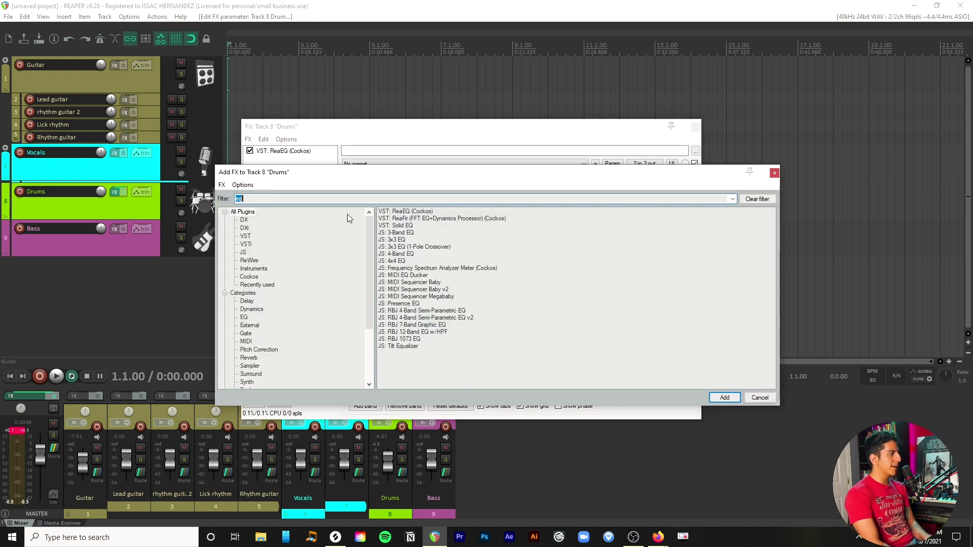
Step: Add ReaComp after ReaEQ on the Drums track, leaving it on No preset
type("comp")
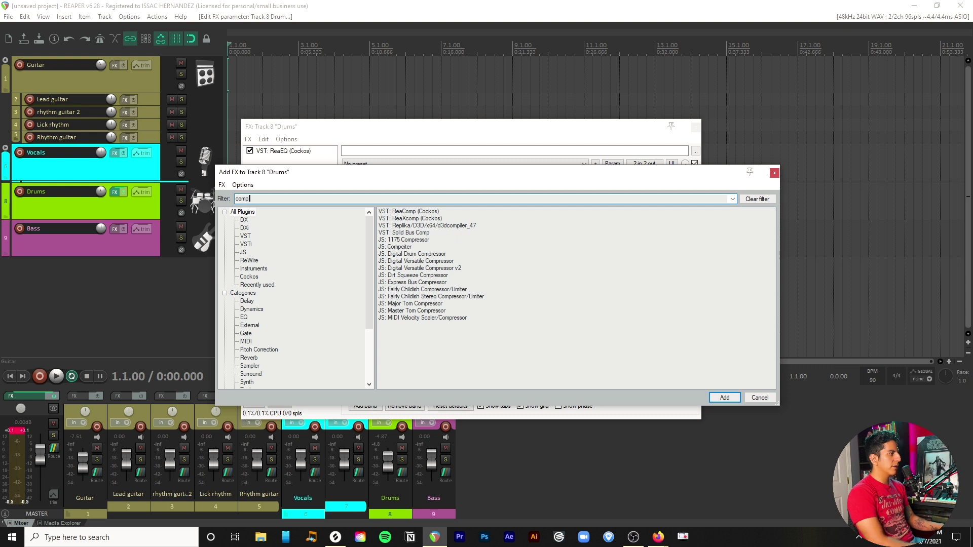
double_click(431, 211)
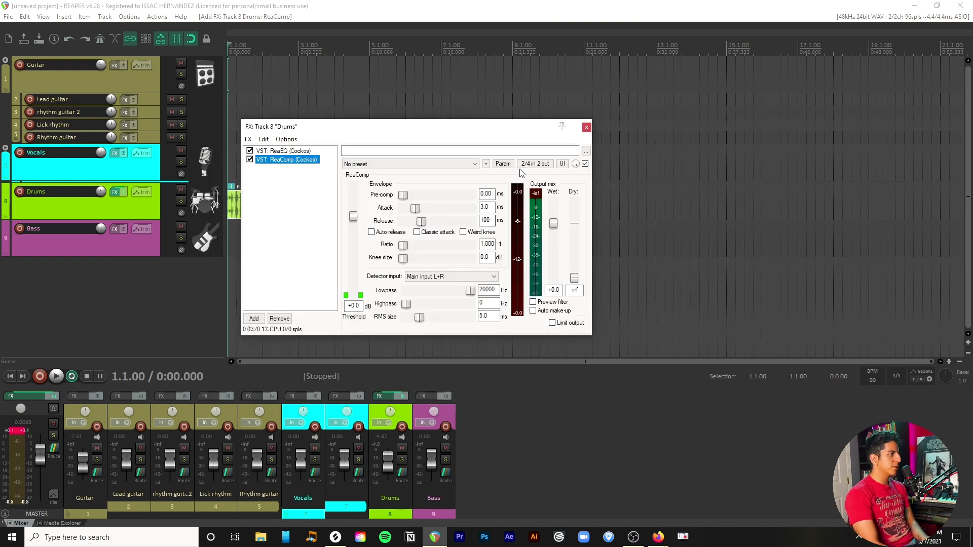
mouse_move(589, 337)
left_mouse_down()
mouse_move(698, 411)
mouse_move(599, 342)
left_mouse_up()
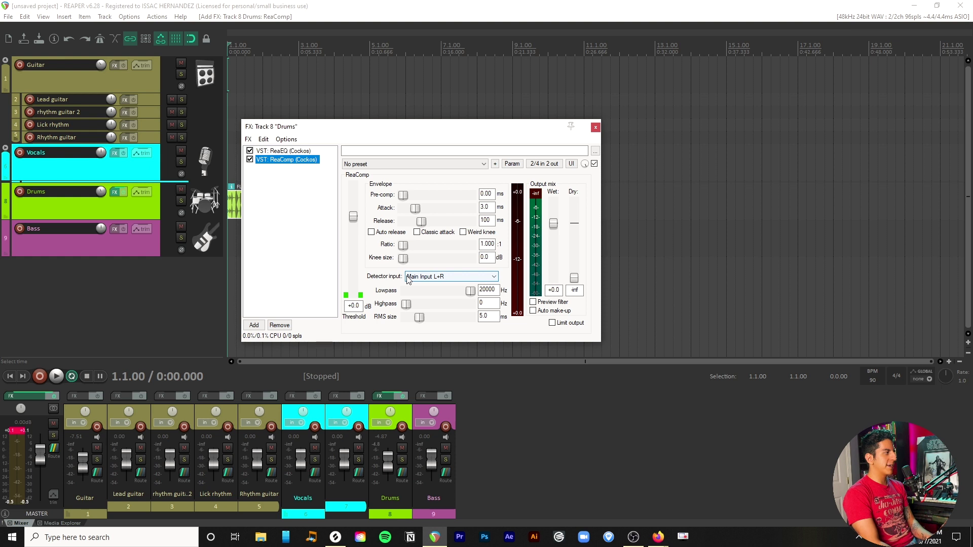
left_click(475, 164)
left_click(475, 165)
left_click(476, 169)
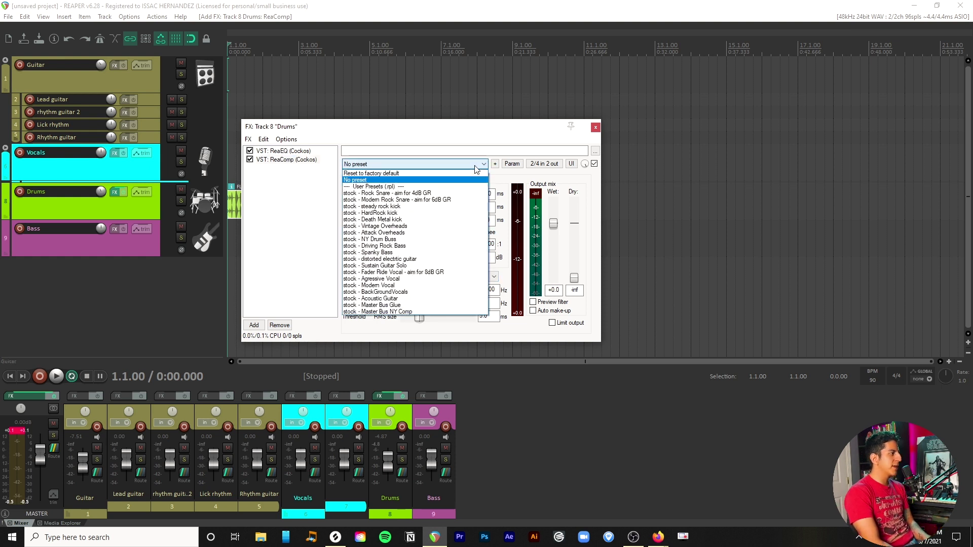
left_click(592, 187)
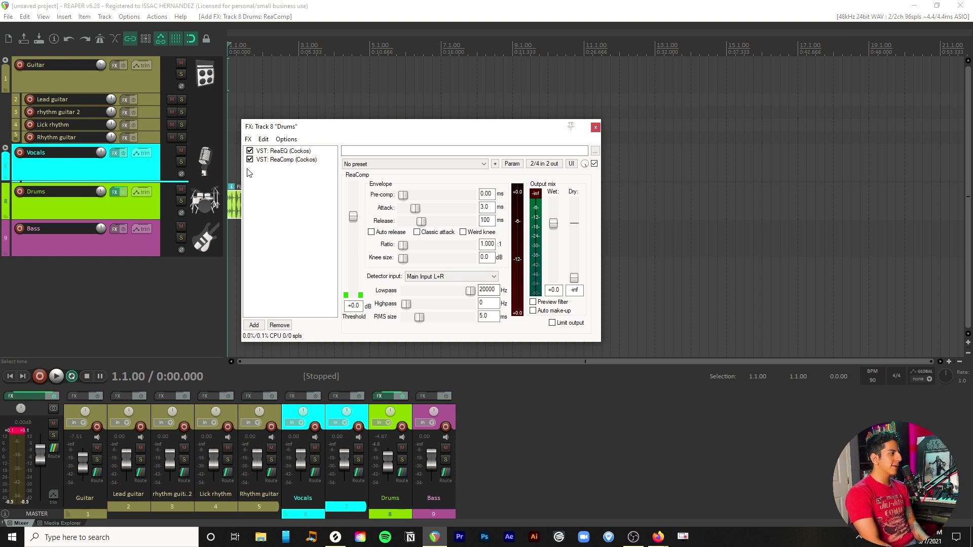
left_click(266, 179)
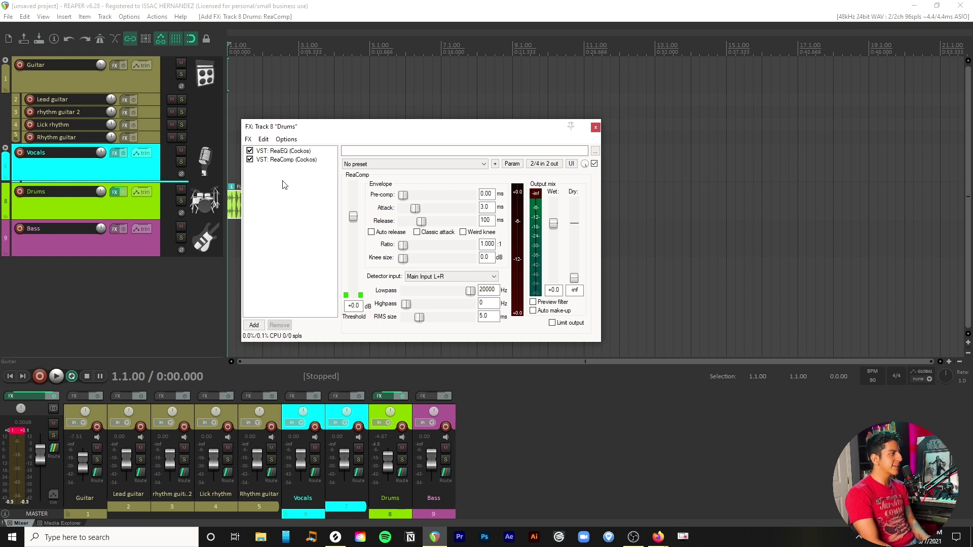
double_click(283, 185)
Step: Dismiss the plugin browser and close the Drums FX chain window
left_click(774, 174)
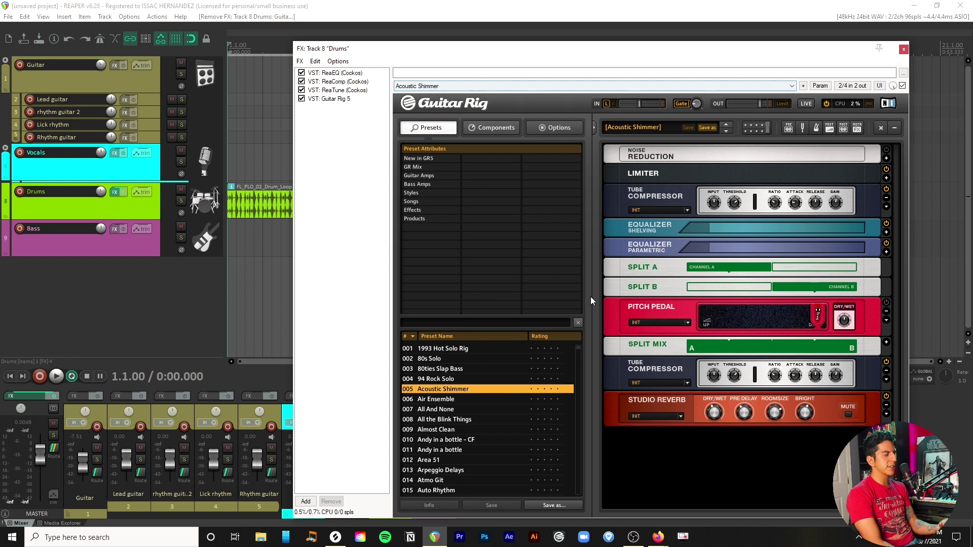
left_click_drag(794, 54, 780, 29)
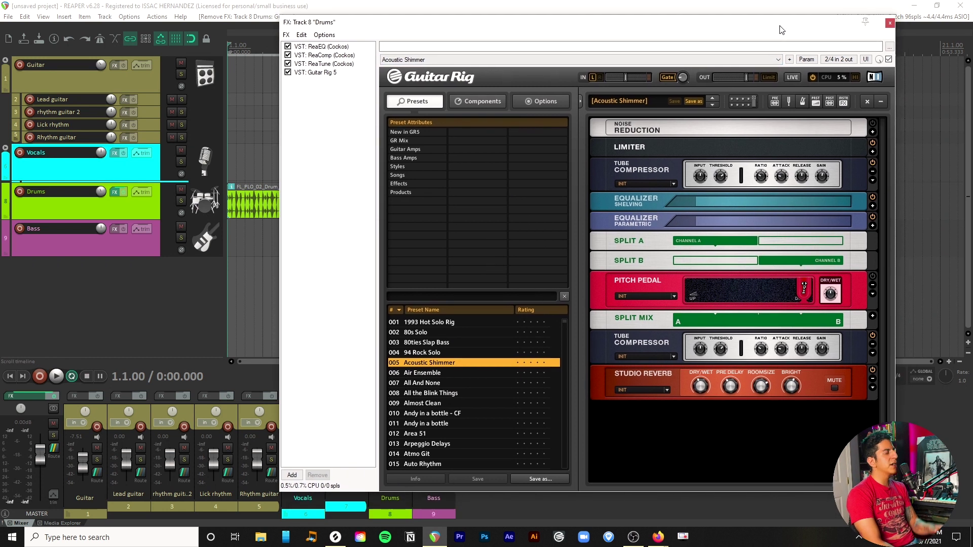
left_click(890, 25)
Step: Freeze the Drums track to mono from its Render/freeze tracks menu
right_click(117, 208)
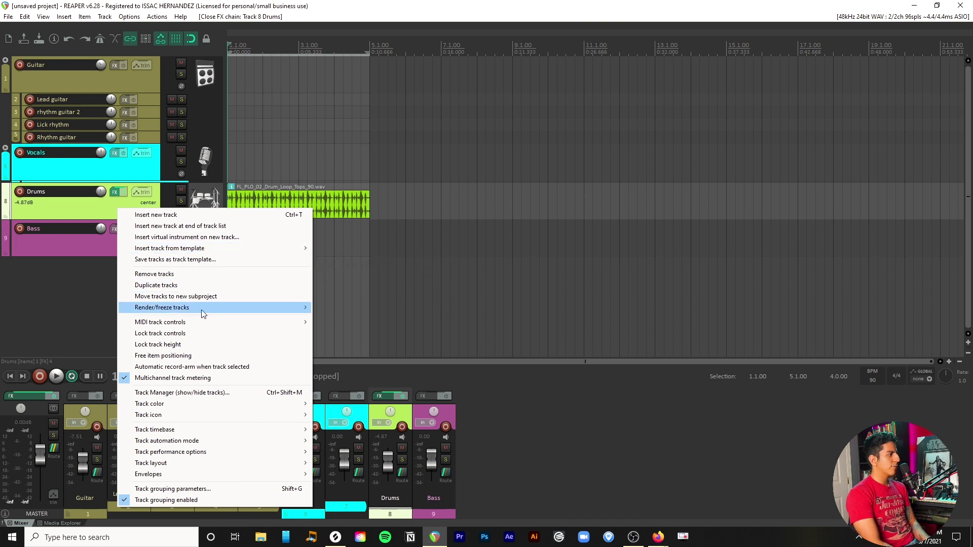
mouse_move(202, 314)
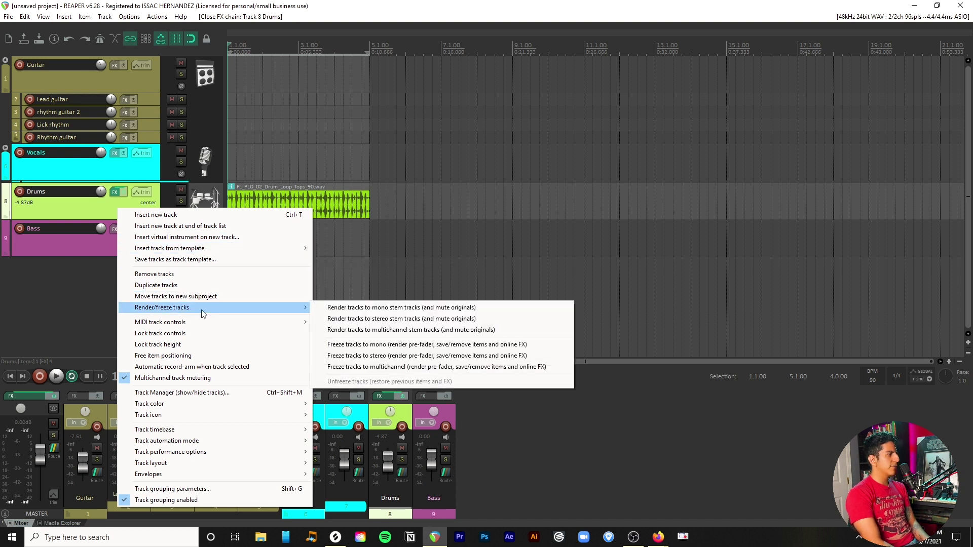
left_click(343, 345)
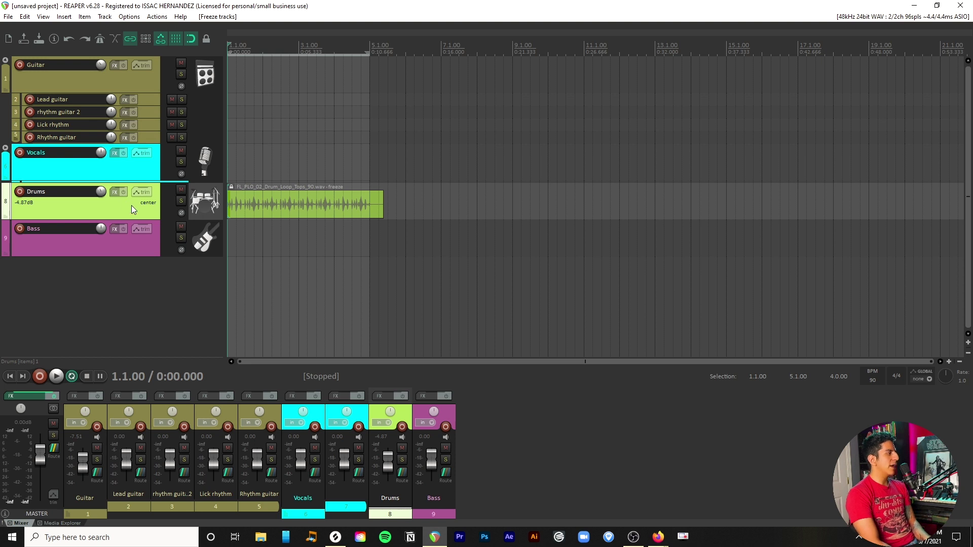
Step: Unfreeze the Drums track to restore its drum loop item and FX, then zoom the timeline out
right_click(132, 206)
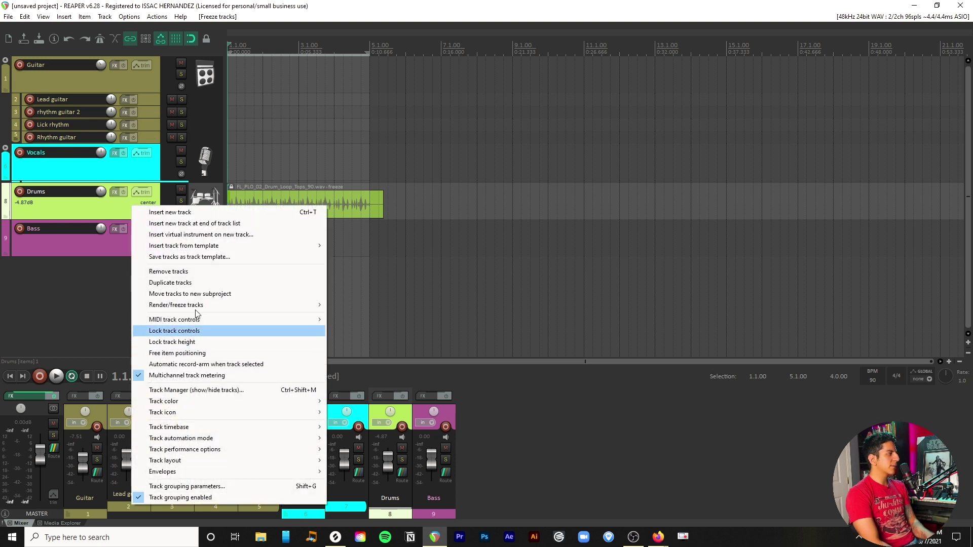
mouse_move(223, 302)
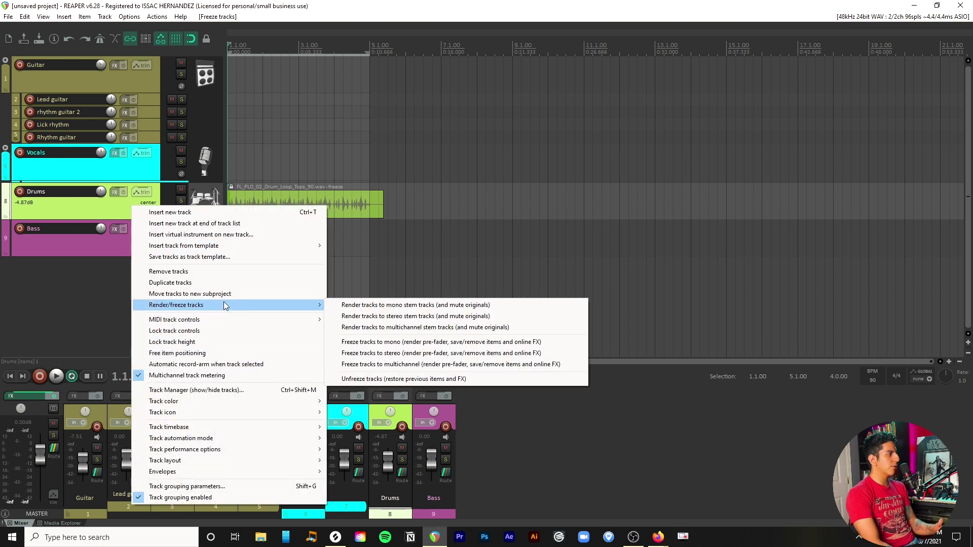
left_click(405, 379)
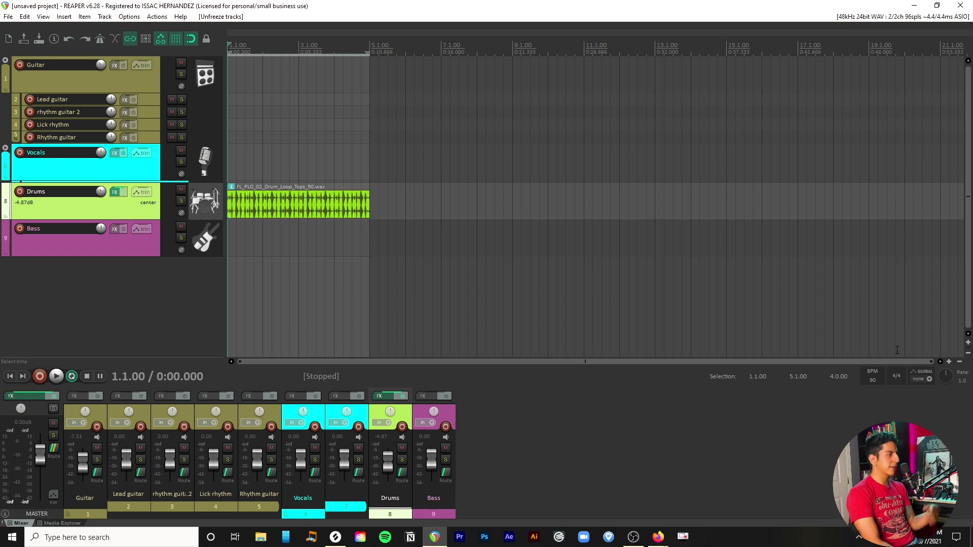
left_click(960, 362)
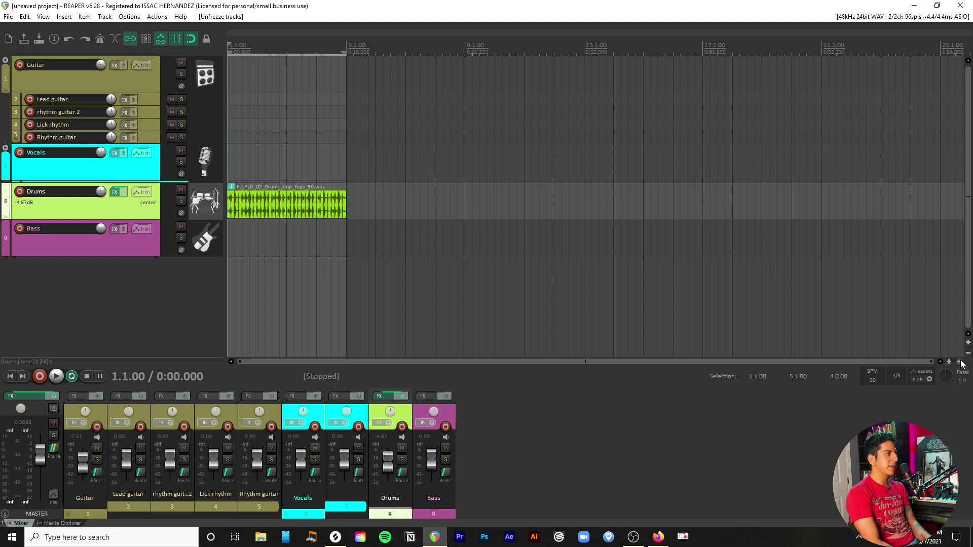